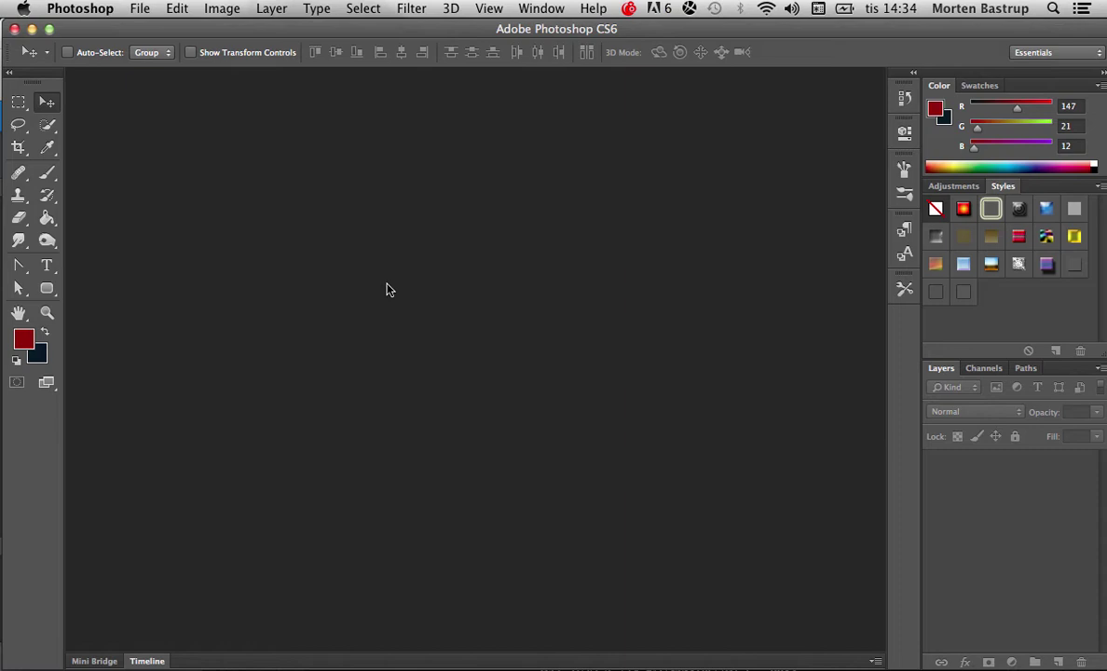
Open beetleColored.obj from the Bilder folder as a 3D layer
{"action": "left_click", "coordinate": [140, 10]}
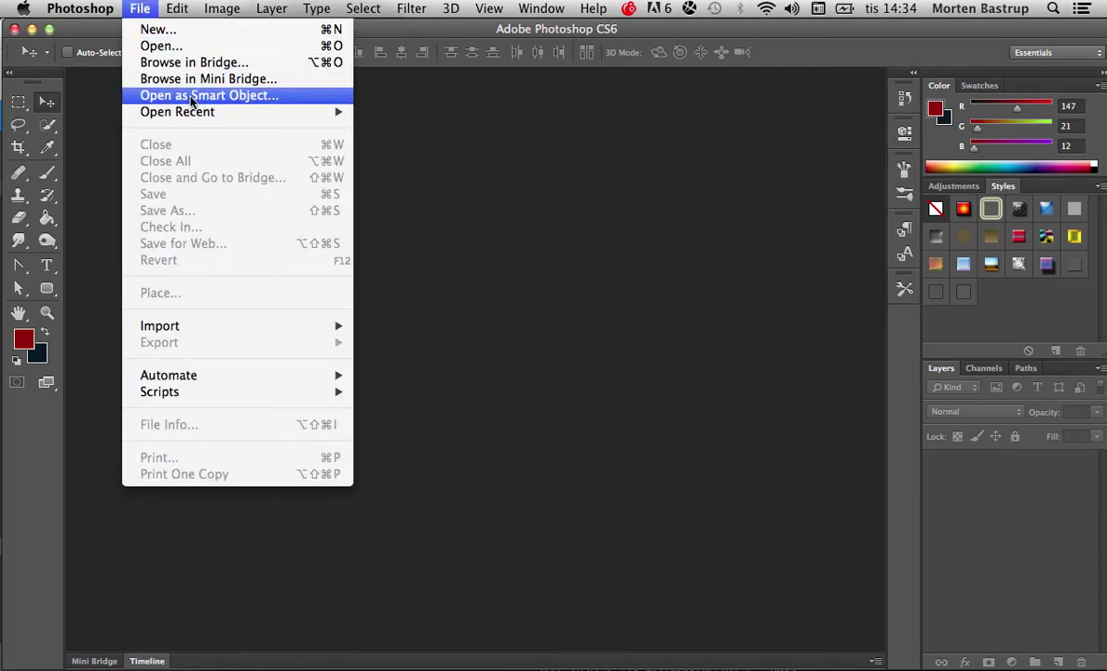
{"action": "left_click", "coordinate": [160, 47]}
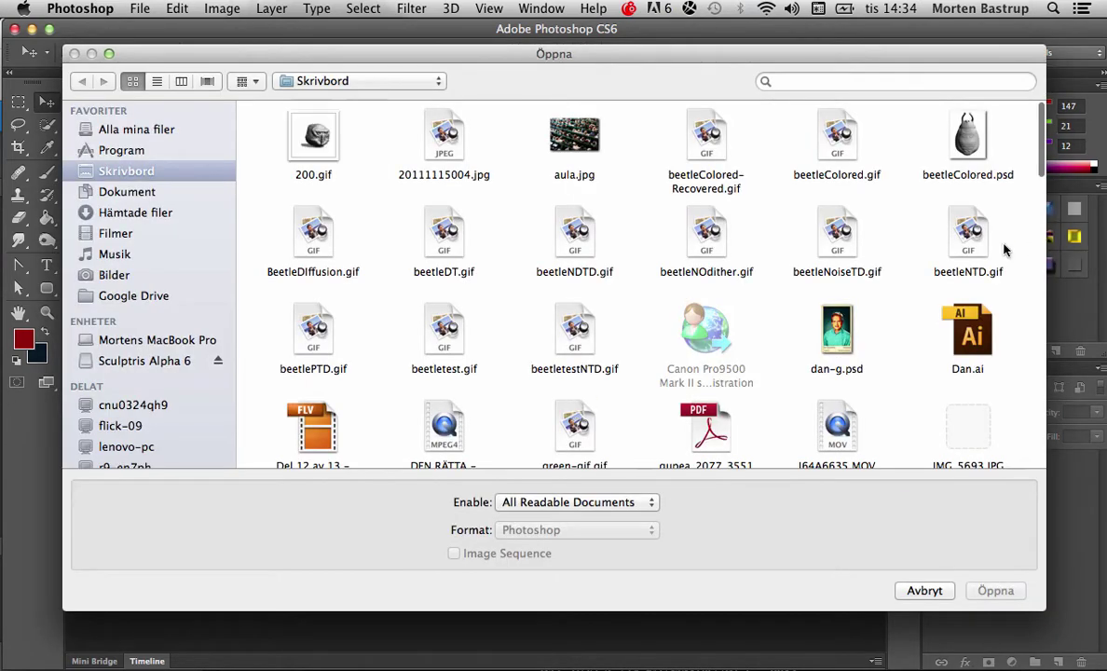
{"action": "left_click", "coordinate": [114, 275]}
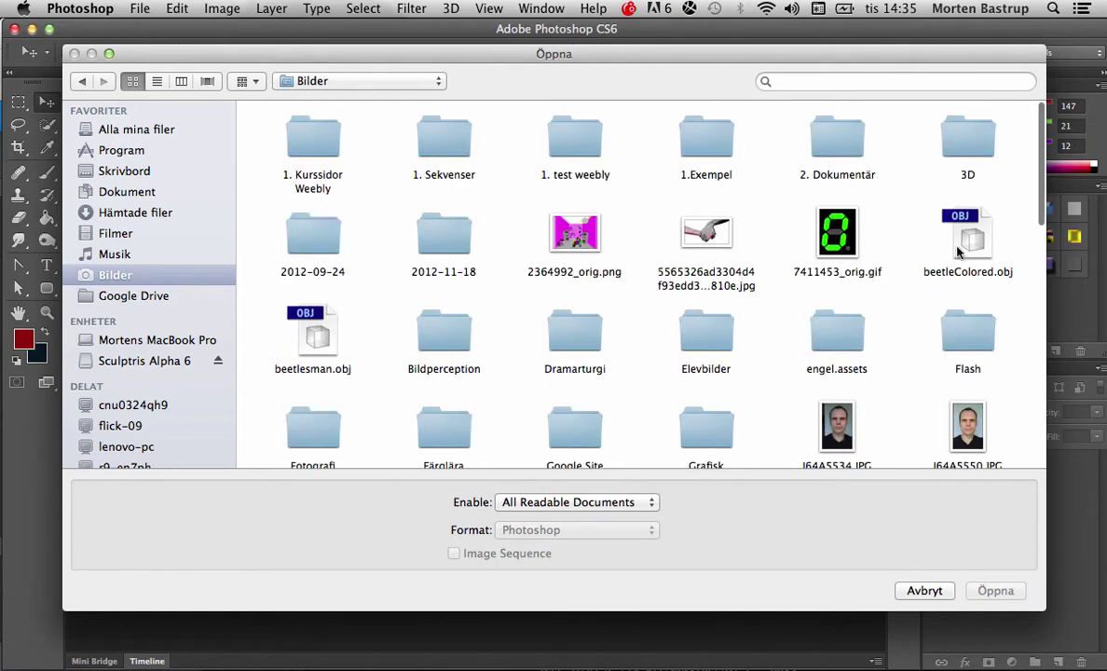
{"action": "left_click", "coordinate": [960, 244]}
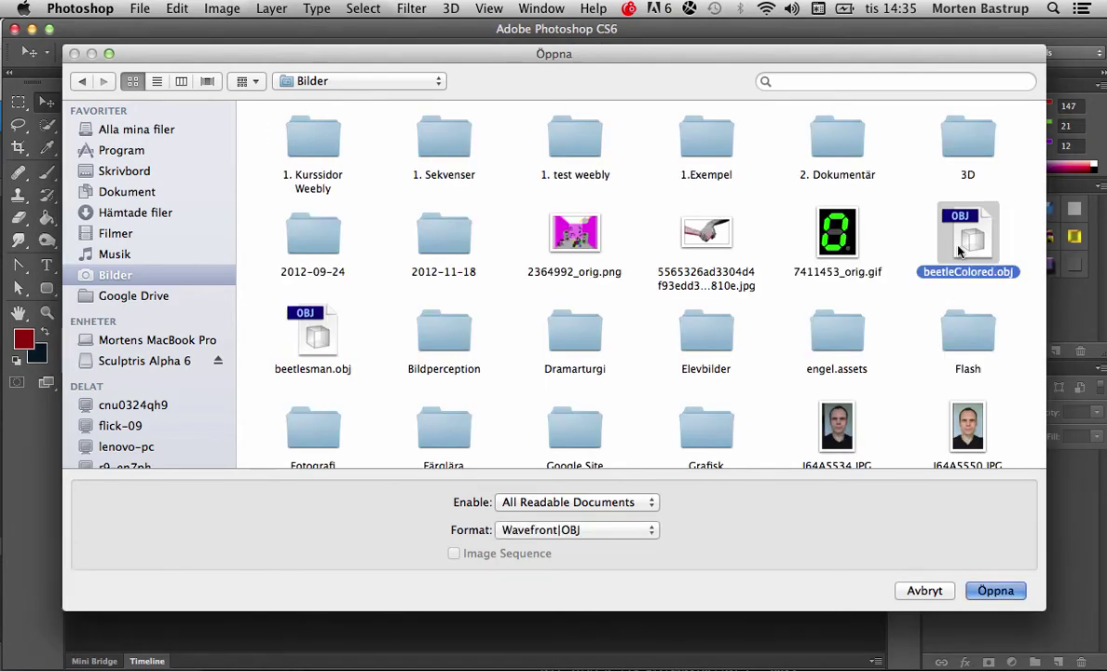
{"action": "double_click", "coordinate": [960, 245]}
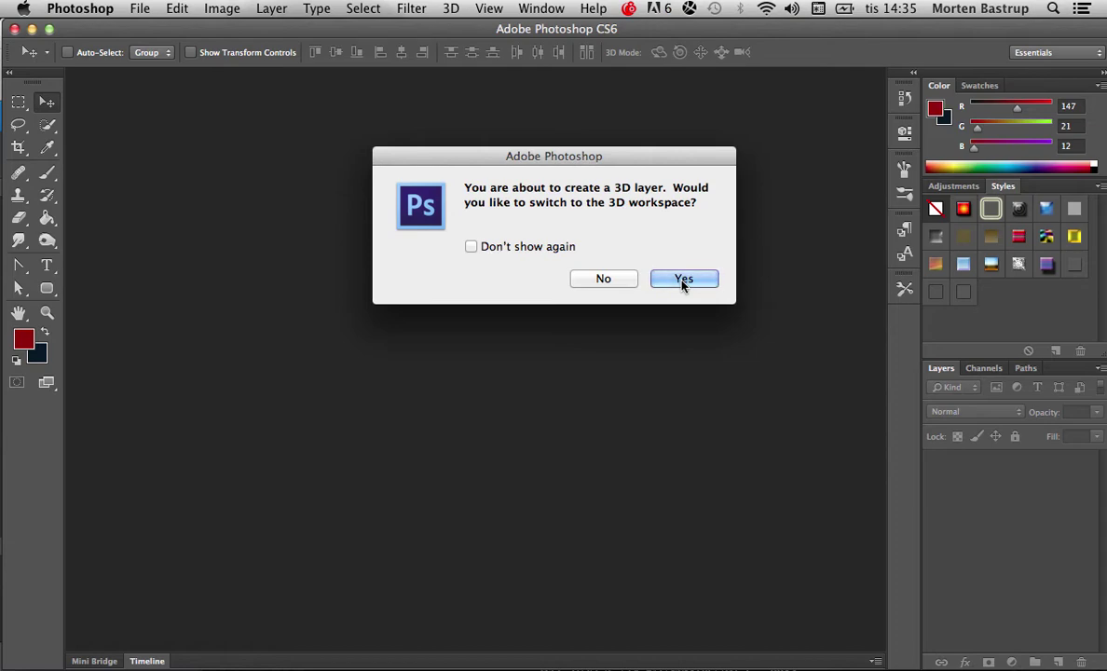
Switch to the 3D workspace and select the beetle's objMesh in the 3D panel
{"action": "left_click", "coordinate": [684, 279]}
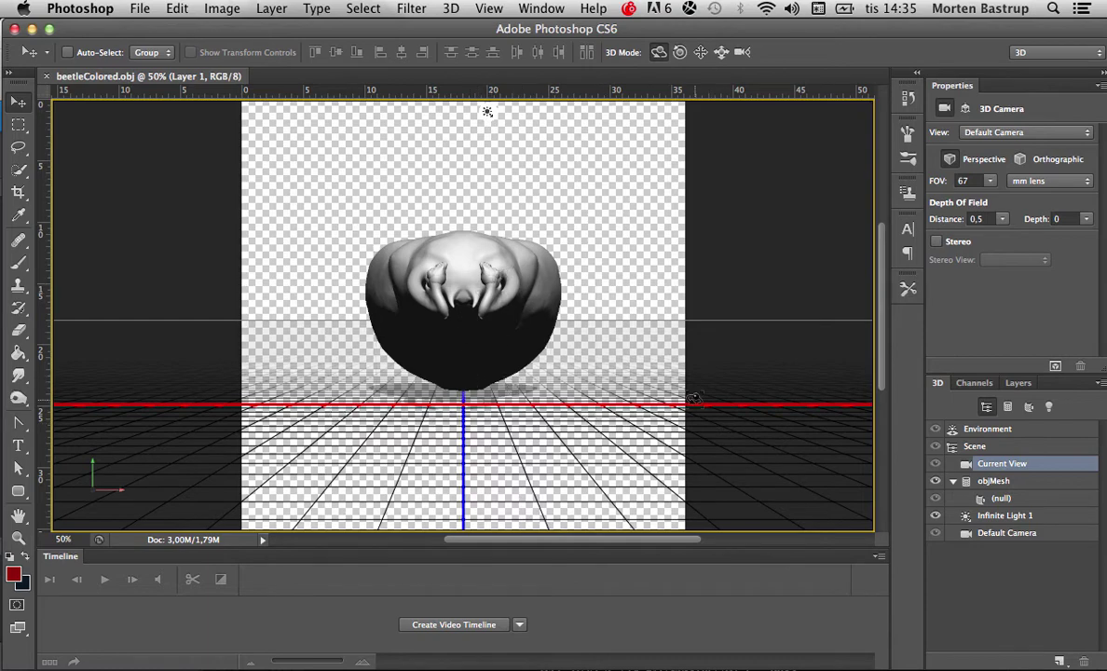
{"action": "left_click", "coordinate": [995, 481]}
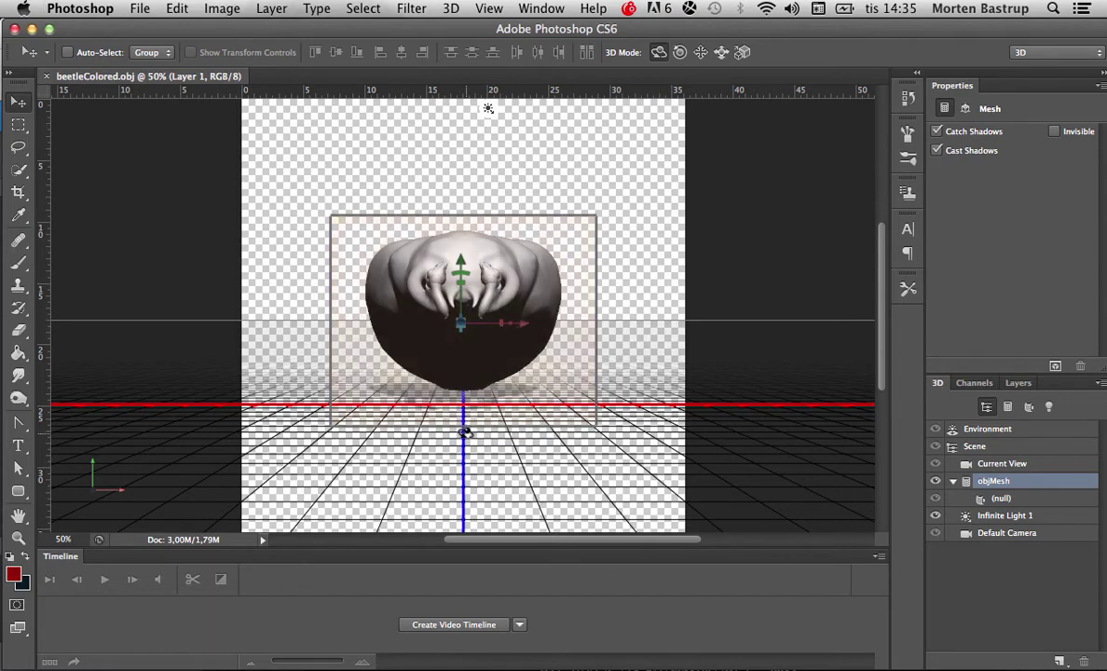
Rotate the beetle upright facing forward and turn off its mesh's Cast Shadows
{"action": "mouse_move", "coordinate": [465, 433]}
{"action": "left_mouse_down"}
{"action": "mouse_move", "coordinate": [452, 284]}
{"action": "mouse_move", "coordinate": [465, 273]}
{"action": "left_mouse_up"}
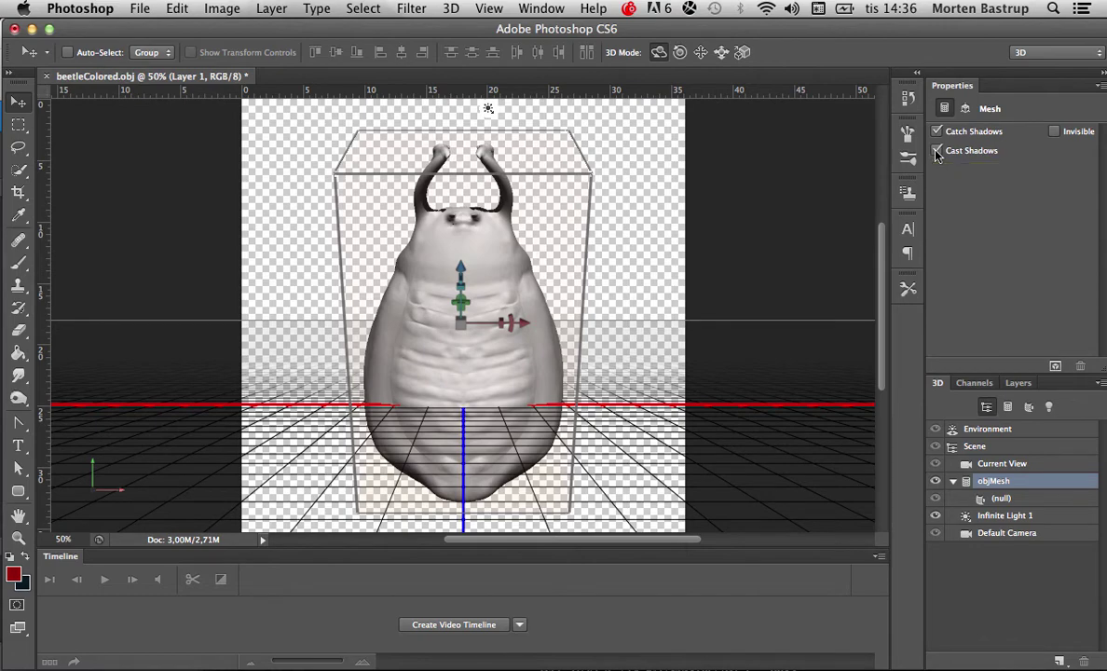
{"action": "left_click", "coordinate": [938, 151]}
Aim Infinite Light 1 so it shines on the beetle from the right
{"action": "left_click", "coordinate": [1004, 516]}
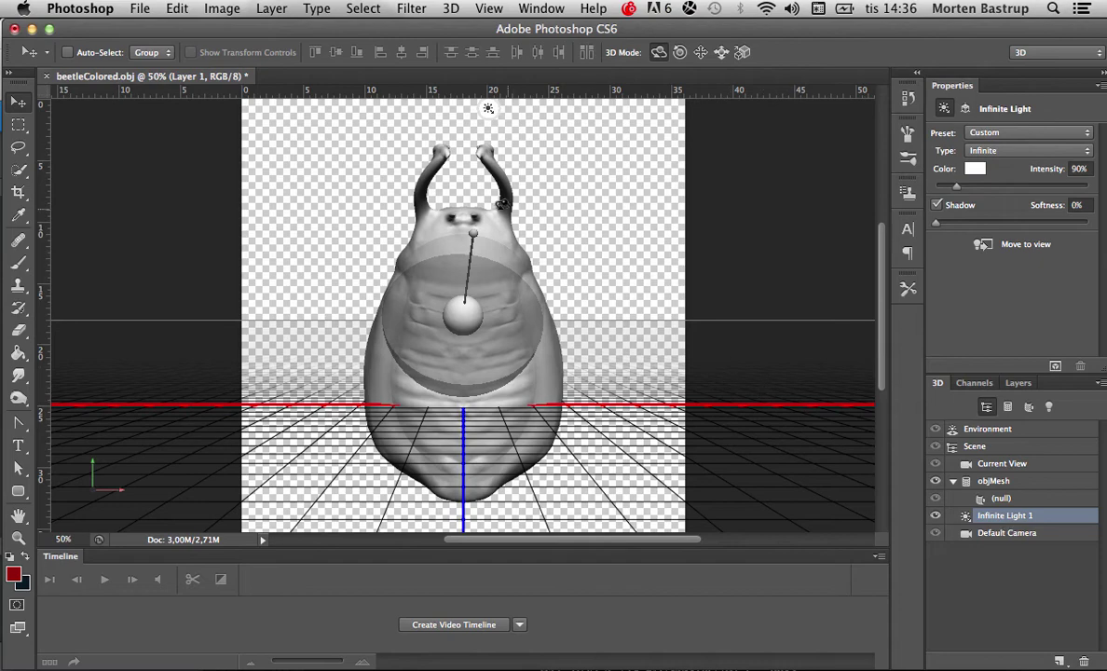
{"action": "mouse_move", "coordinate": [488, 109]}
{"action": "left_mouse_down"}
{"action": "mouse_move", "coordinate": [864, 202]}
{"action": "mouse_move", "coordinate": [424, 108]}
{"action": "mouse_move", "coordinate": [60, 136]}
{"action": "mouse_move", "coordinate": [151, 108]}
{"action": "mouse_move", "coordinate": [763, 106]}
{"action": "mouse_move", "coordinate": [741, 108]}
{"action": "left_mouse_up"}
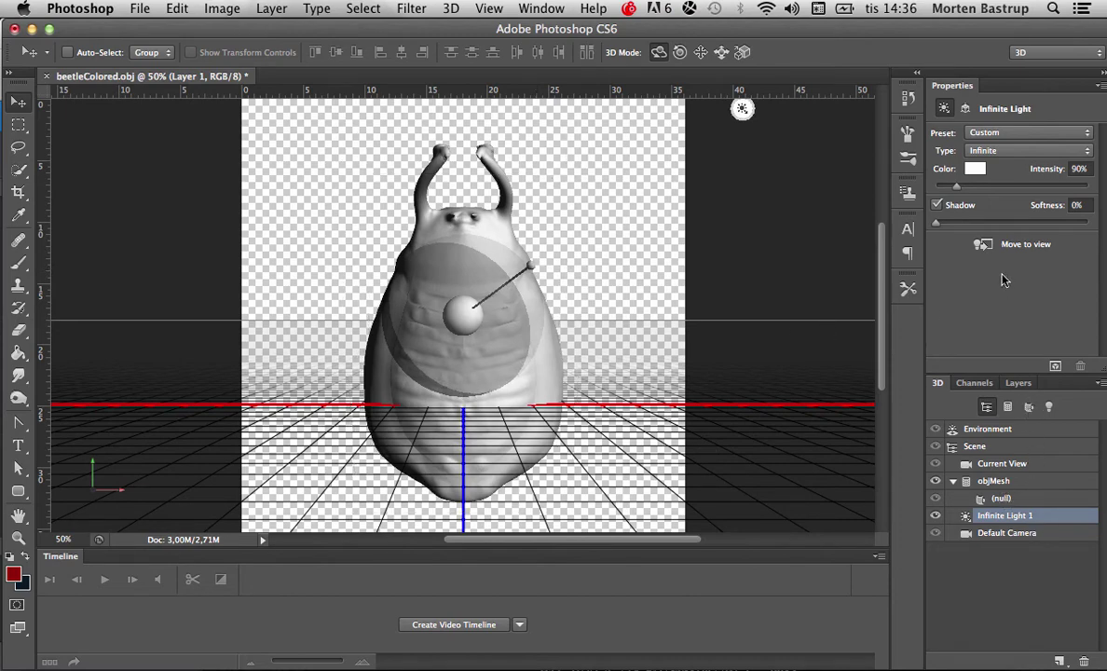
{"action": "left_click", "coordinate": [976, 171]}
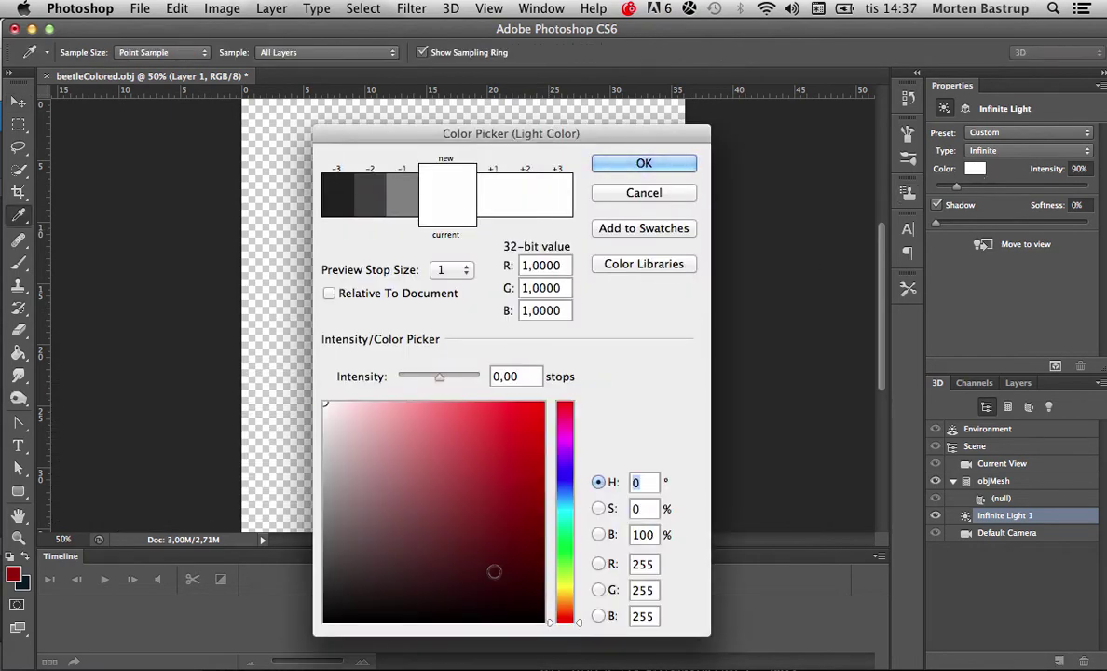
Make the infinite light green (hue 165, R 18, G 163, B 127)
{"action": "left_click", "coordinate": [559, 521]}
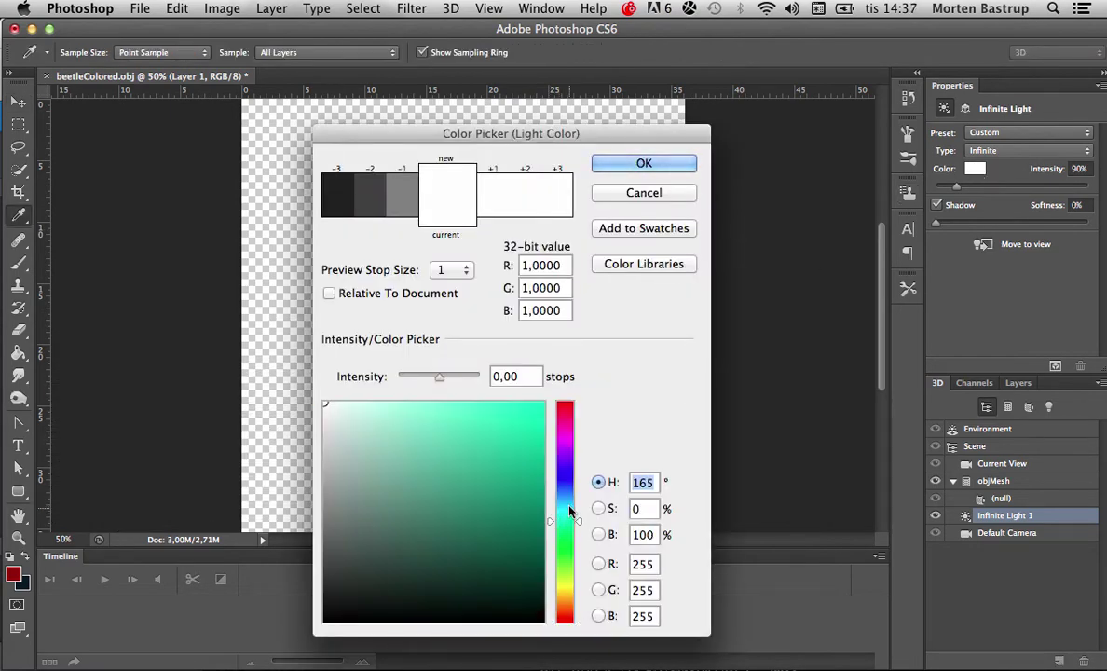
{"action": "left_click", "coordinate": [520, 482]}
{"action": "left_click", "coordinate": [641, 168]}
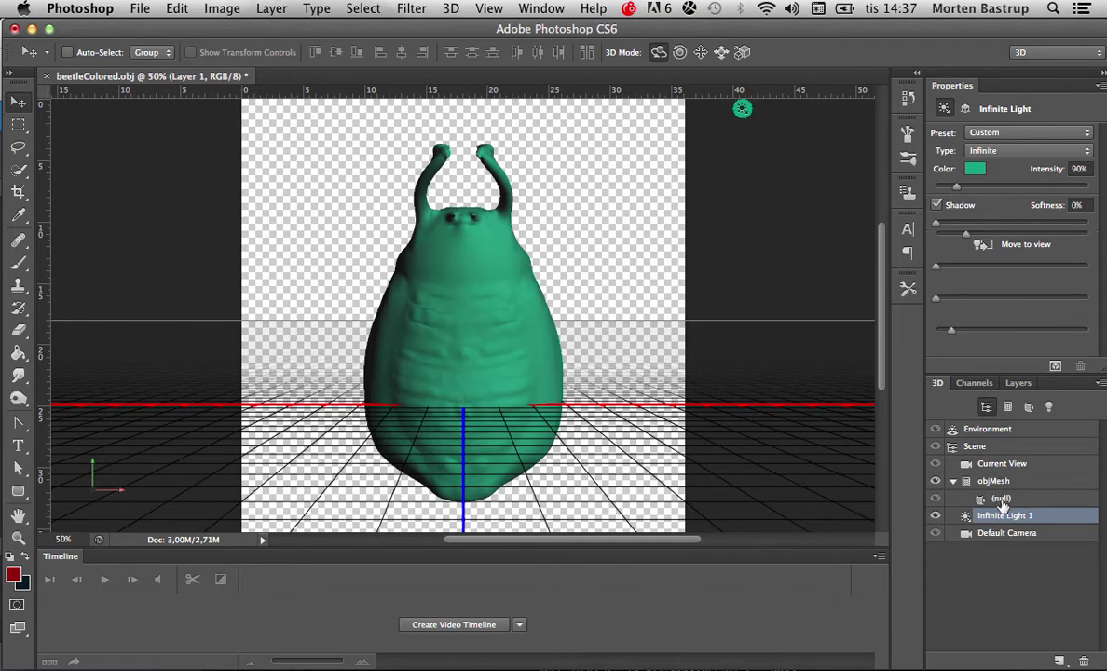
Select the beetle's material and apply a white glossy preset from the material picker
{"action": "left_click", "coordinate": [1002, 500]}
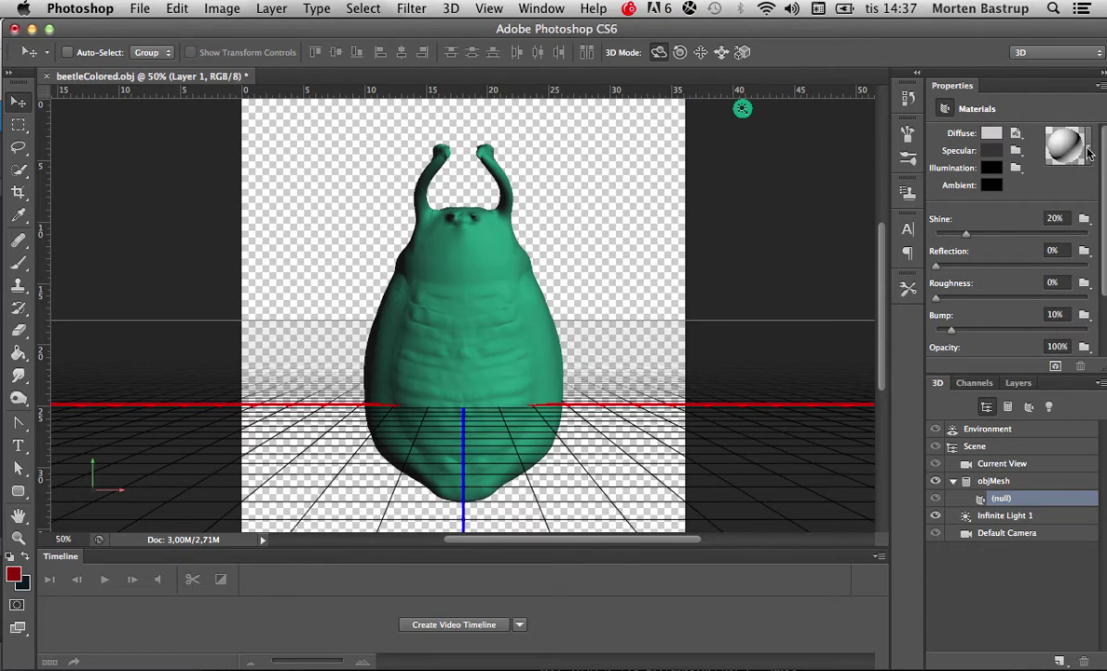
{"action": "left_click", "coordinate": [1088, 154]}
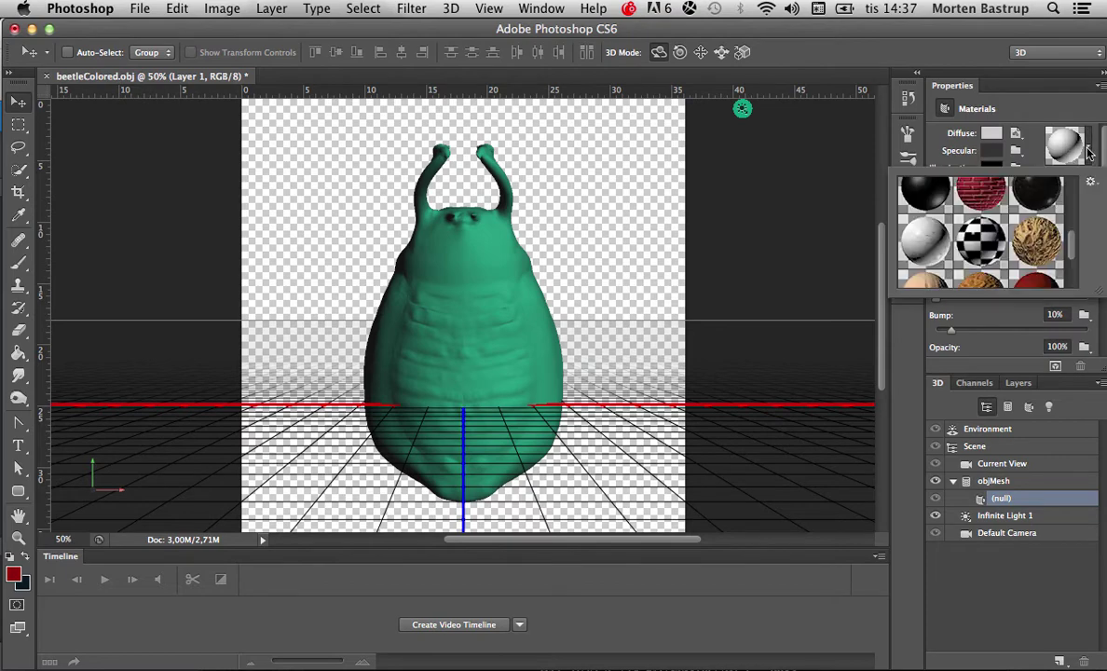
{"action": "scroll", "coordinate": [1040, 233], "scroll_direction": "up", "scroll_amount": 3}
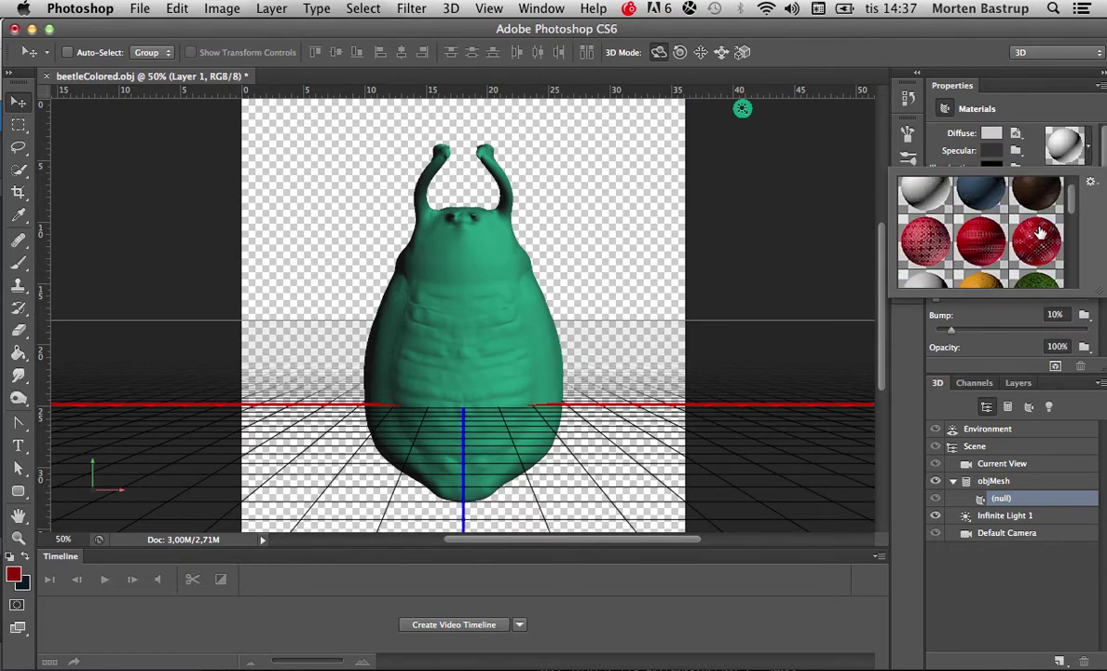
{"action": "scroll", "coordinate": [1040, 233], "scroll_direction": "up", "scroll_amount": 2}
{"action": "scroll", "coordinate": [1040, 233], "scroll_direction": "down", "scroll_amount": 3}
{"action": "scroll", "coordinate": [1040, 233], "scroll_direction": "up", "scroll_amount": 1}
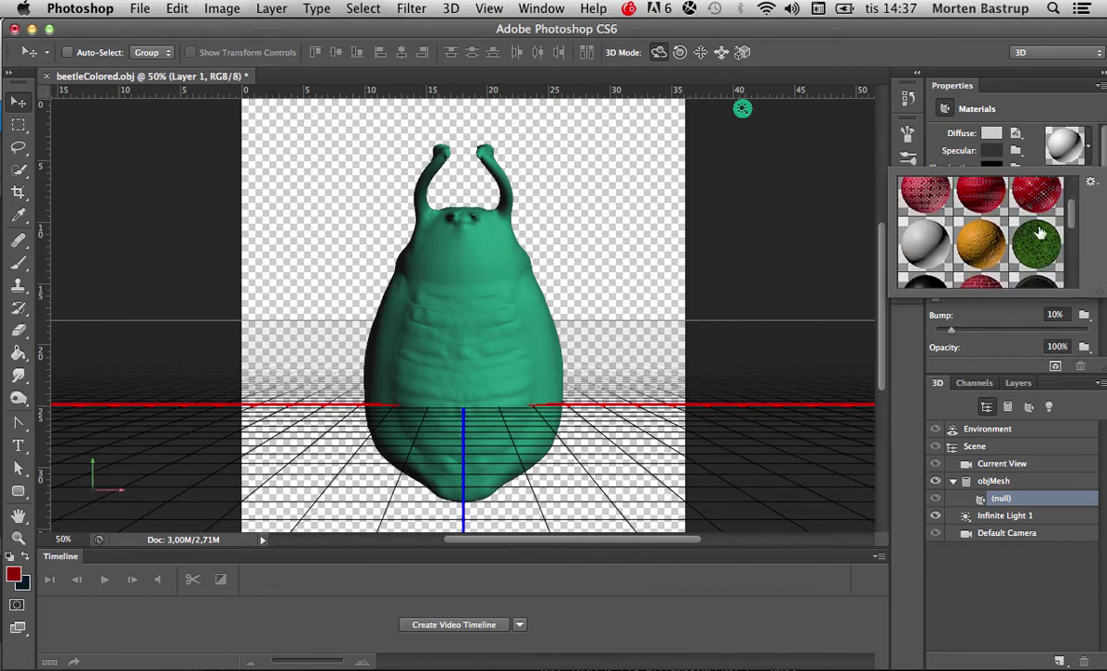
{"action": "scroll", "coordinate": [1040, 233], "scroll_direction": "up", "scroll_amount": 2}
{"action": "scroll", "coordinate": [1040, 233], "scroll_direction": "down", "scroll_amount": 2}
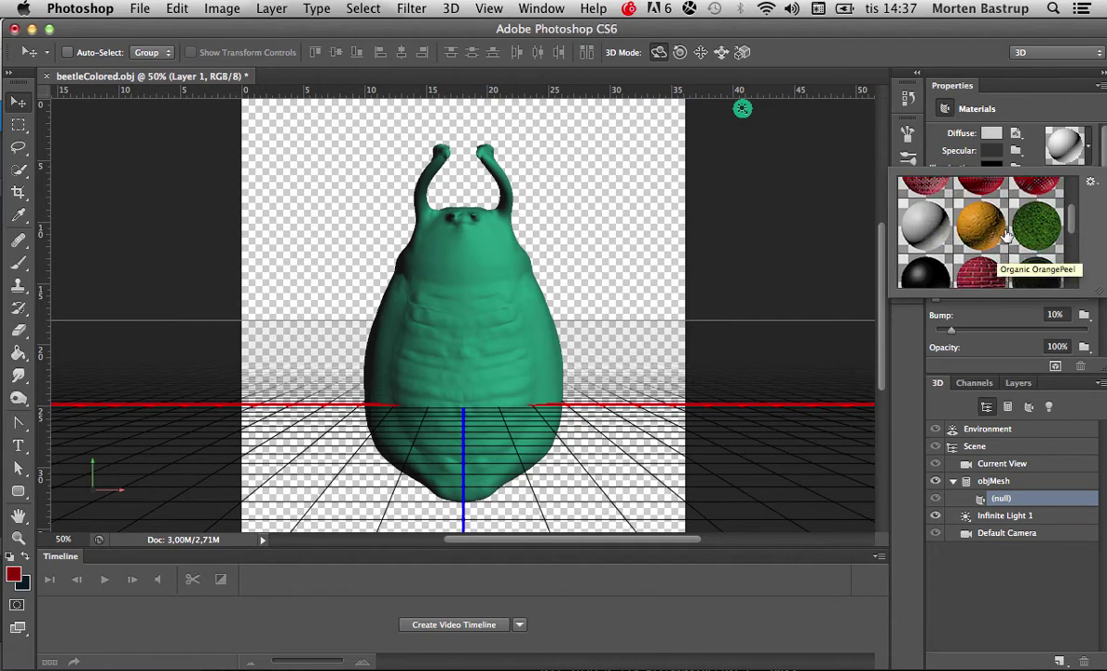
{"action": "scroll", "coordinate": [1006, 237], "scroll_direction": "down", "scroll_amount": 1}
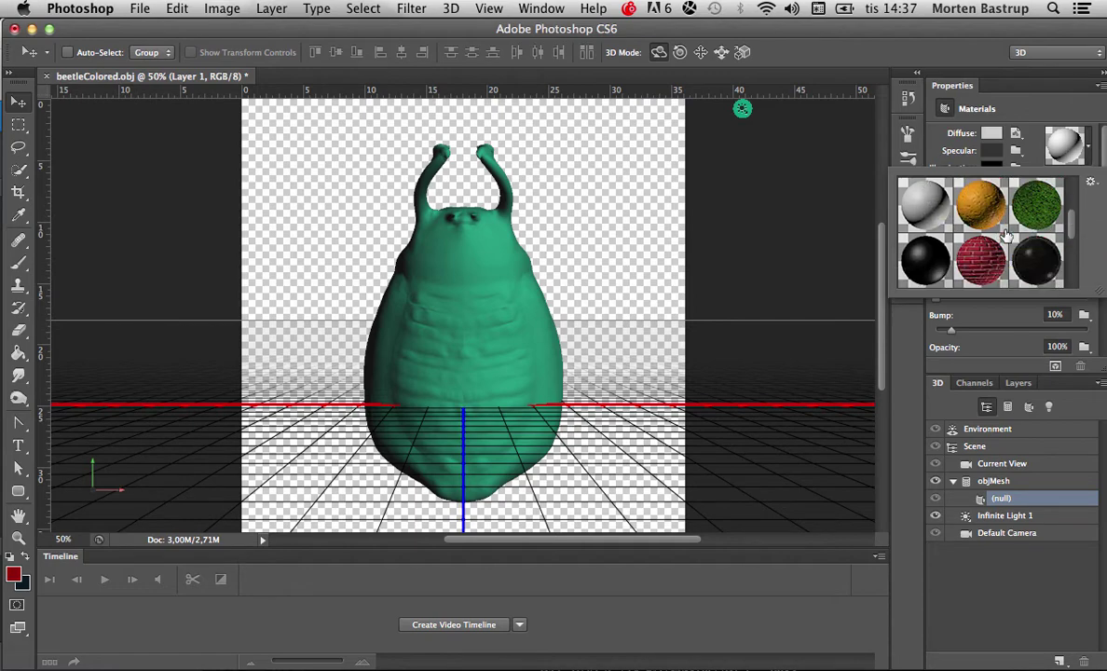
{"action": "left_click", "coordinate": [916, 211]}
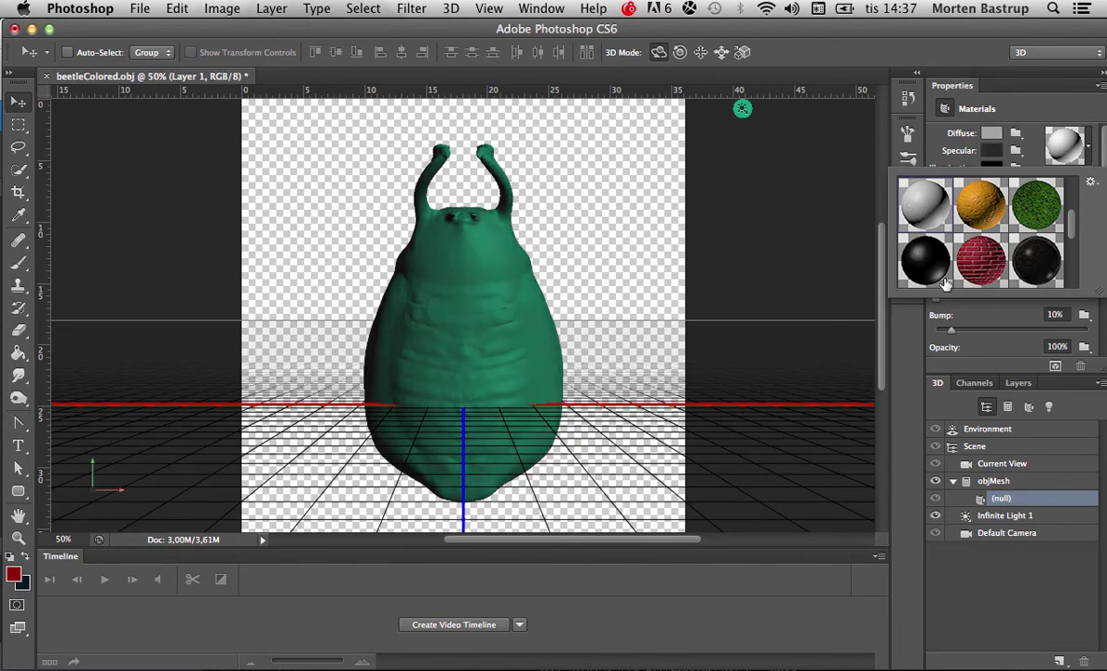
Reapply the white glossy preset, giving 89% shine and 9% reflection
{"action": "scroll", "coordinate": [932, 210], "scroll_direction": "down", "scroll_amount": 1}
{"action": "scroll", "coordinate": [938, 210], "scroll_direction": "down", "scroll_amount": 1}
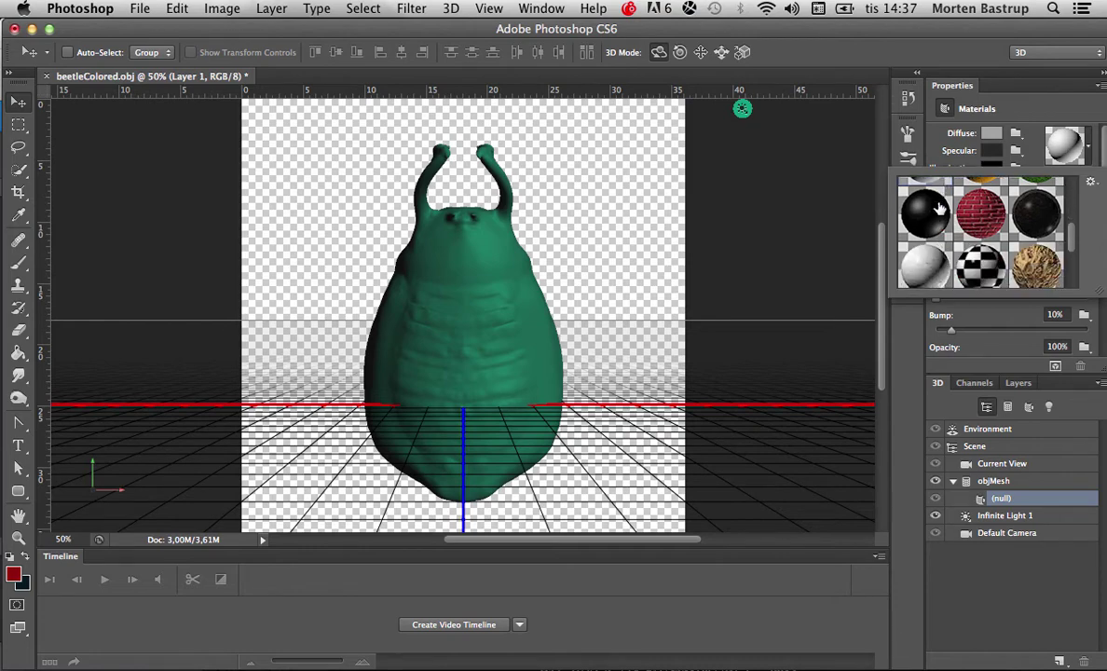
{"action": "scroll", "coordinate": [937, 207], "scroll_direction": "down", "scroll_amount": 2}
{"action": "scroll", "coordinate": [931, 199], "scroll_direction": "down", "scroll_amount": 1}
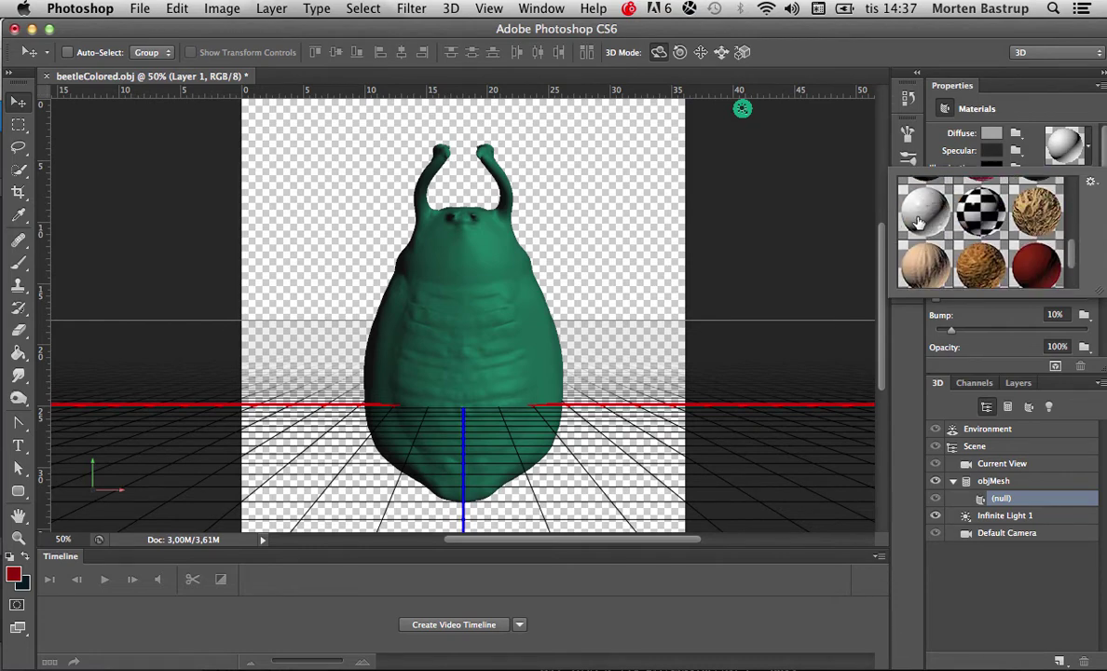
{"action": "left_click", "coordinate": [925, 210]}
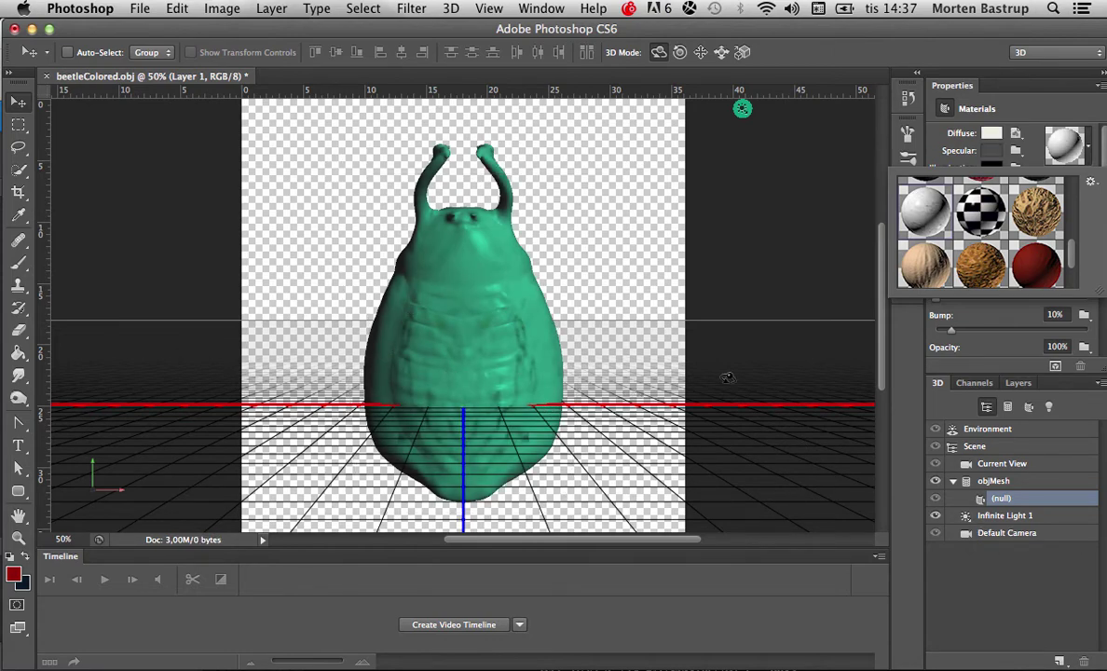
{"action": "left_click", "coordinate": [975, 448]}
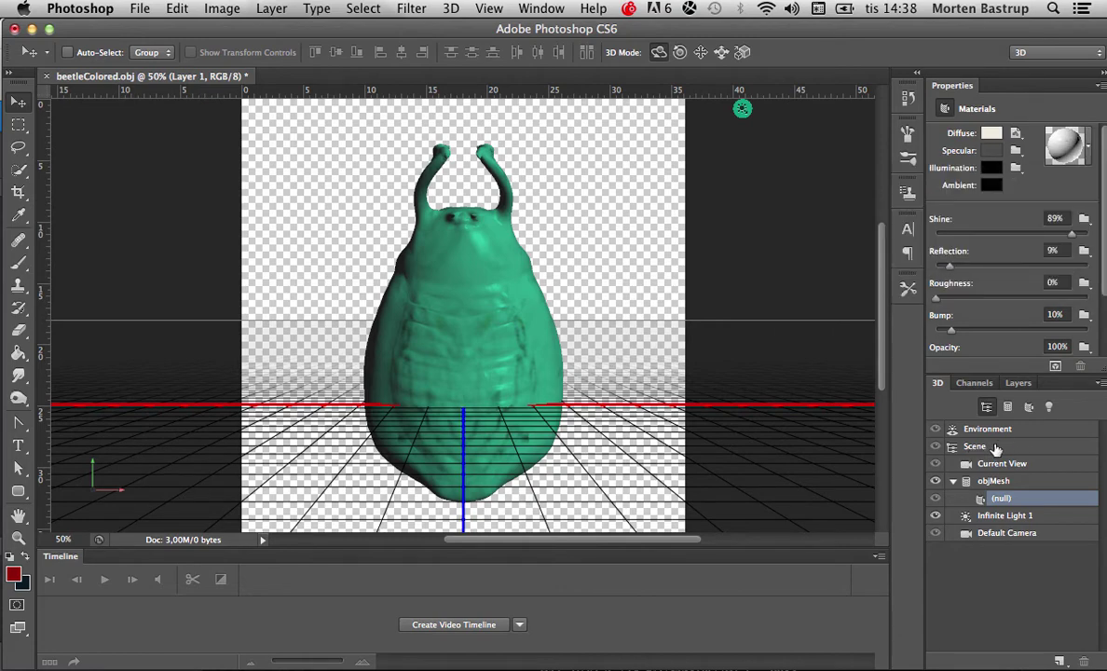
Create a video timeline for the scene and trim the Layer 1 clip to 04:00
{"action": "left_click", "coordinate": [975, 449]}
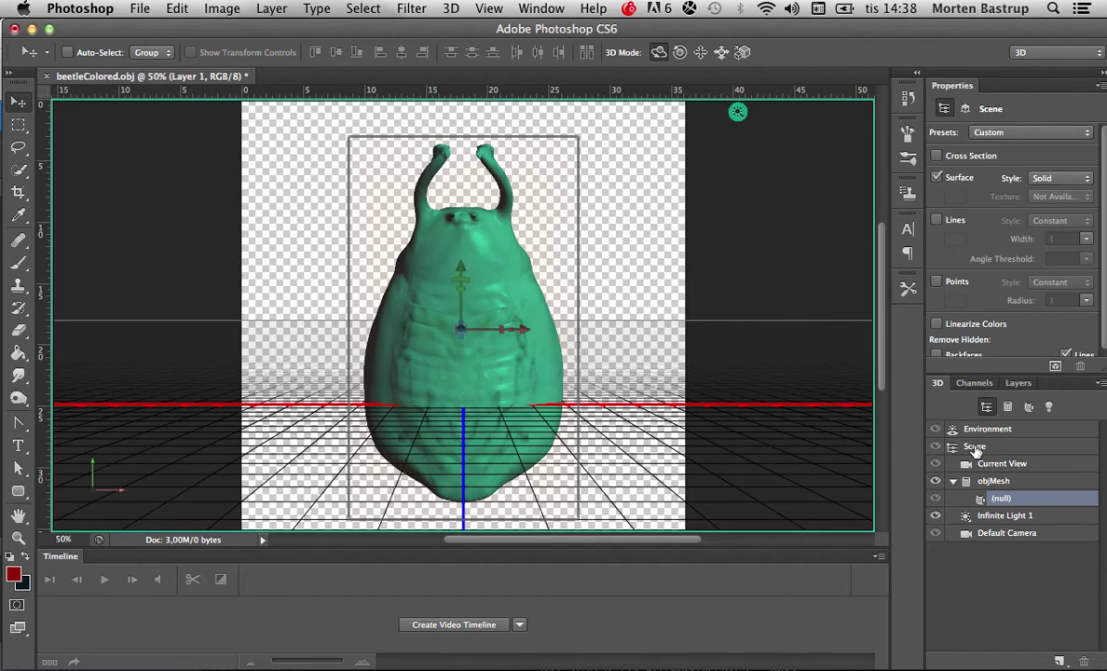
{"action": "left_click", "coordinate": [454, 624]}
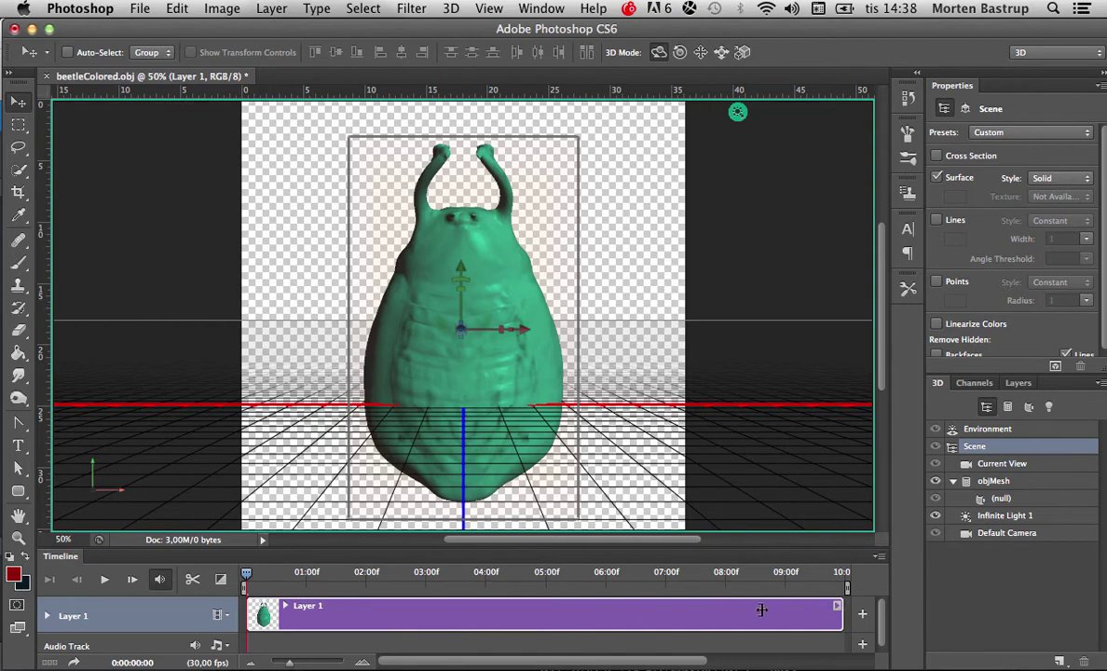
{"action": "mouse_move", "coordinate": [839, 613]}
{"action": "mouse_move", "coordinate": [622, 606]}
{"action": "left_mouse_down"}
{"action": "mouse_move", "coordinate": [480, 616]}
{"action": "mouse_move", "coordinate": [493, 613]}
{"action": "left_mouse_up"}
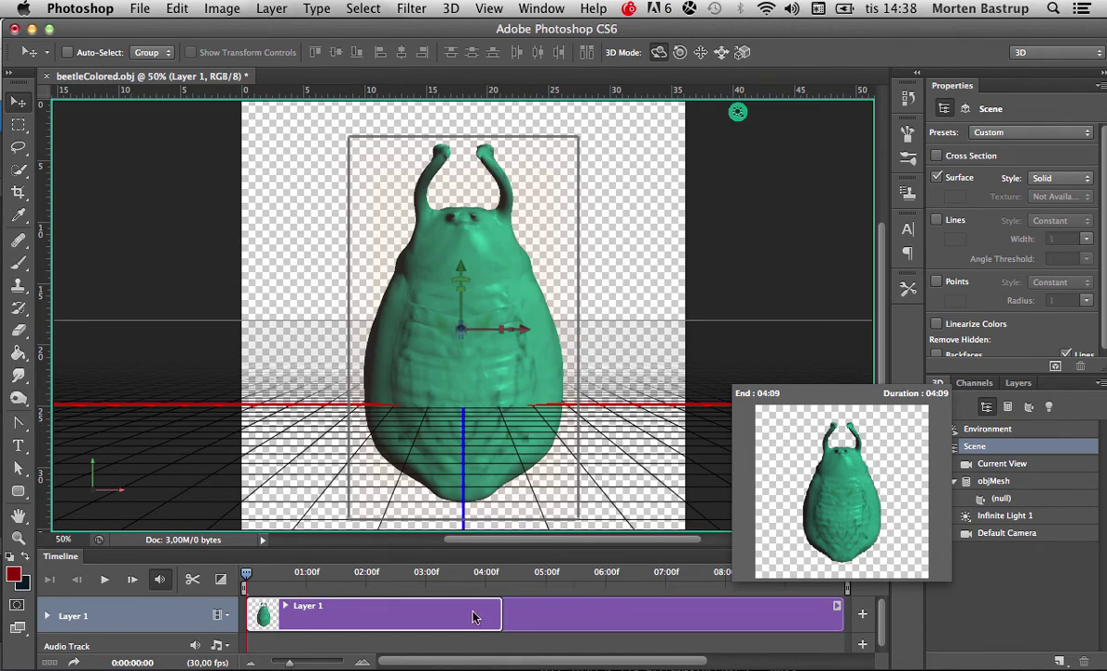
{"action": "left_click_drag", "start_coordinate": [503, 610], "coordinate": [471, 619]}
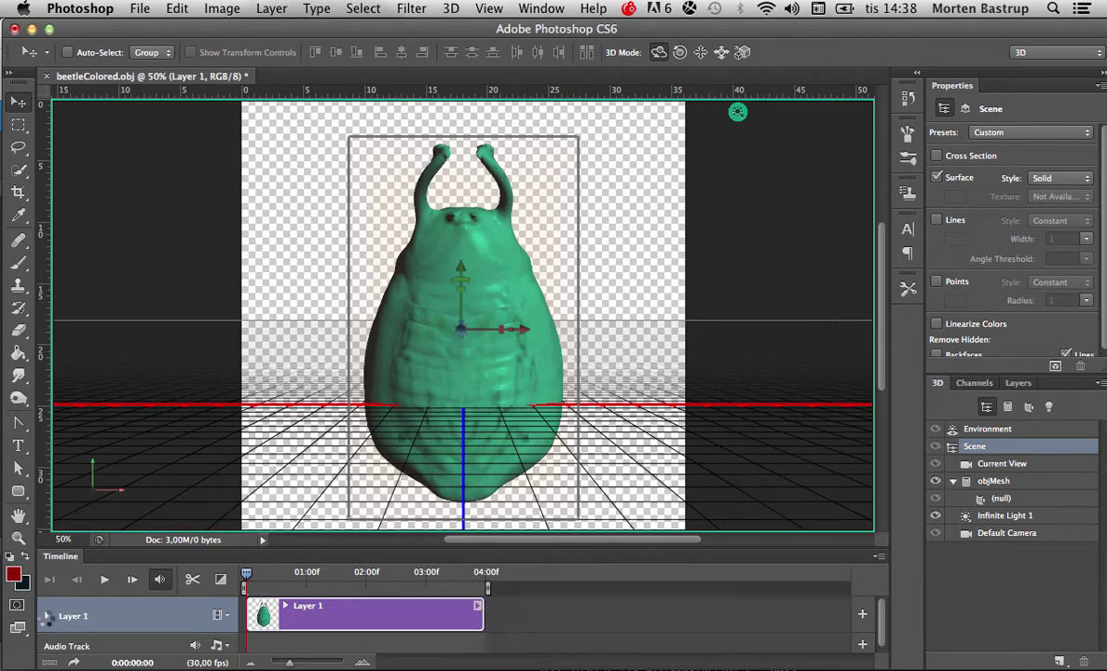
Add a 3D Scene Position keyframe for Layer 1 at frame 0
{"action": "left_click", "coordinate": [47, 616]}
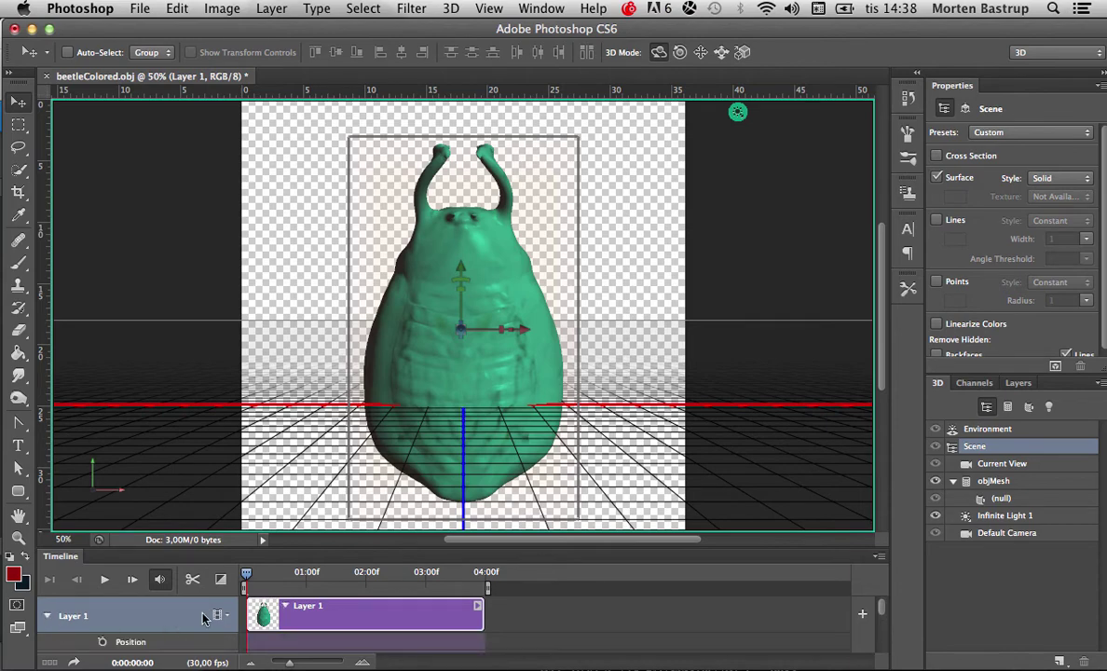
{"action": "scroll", "coordinate": [640, 607], "scroll_direction": "down", "scroll_amount": 3}
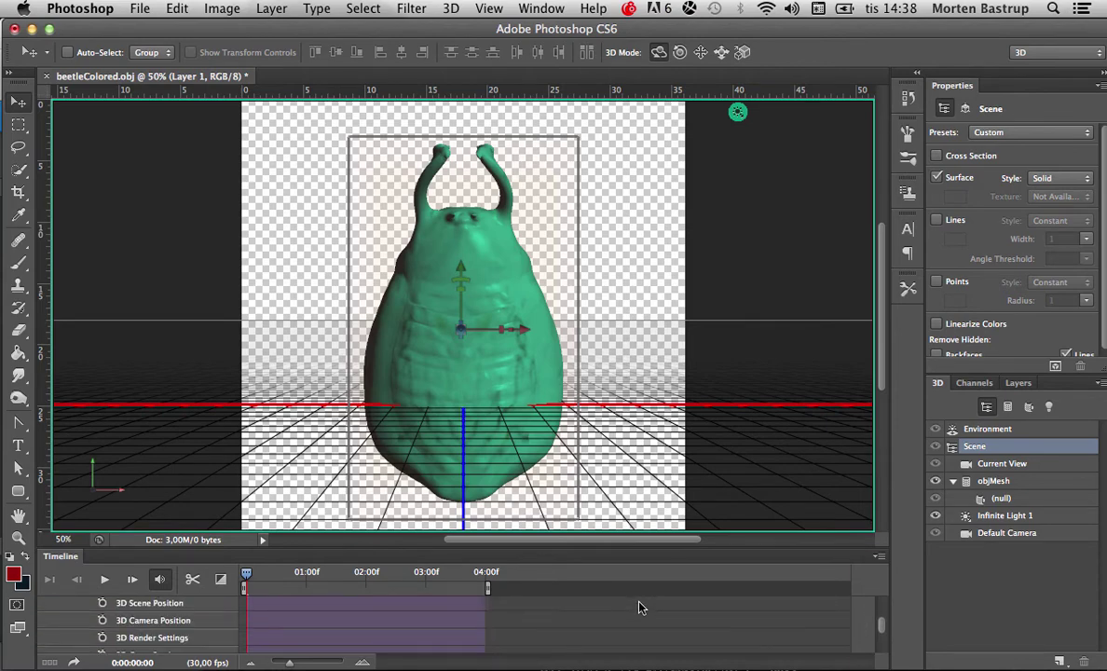
{"action": "scroll", "coordinate": [639, 608], "scroll_direction": "up", "scroll_amount": 2}
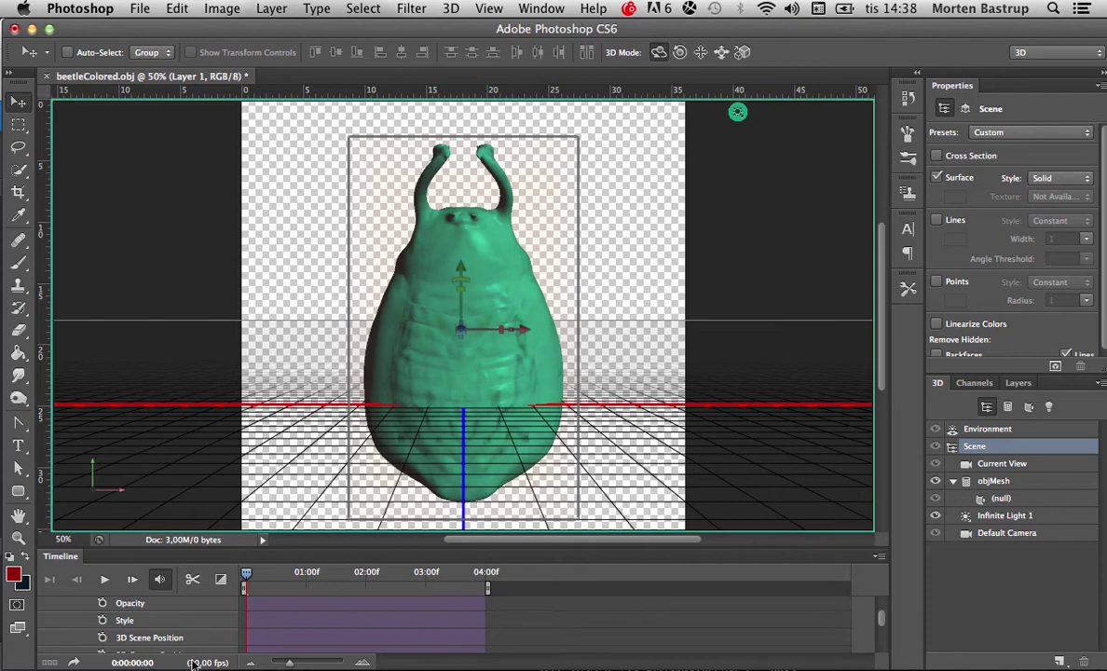
{"action": "left_click", "coordinate": [103, 638]}
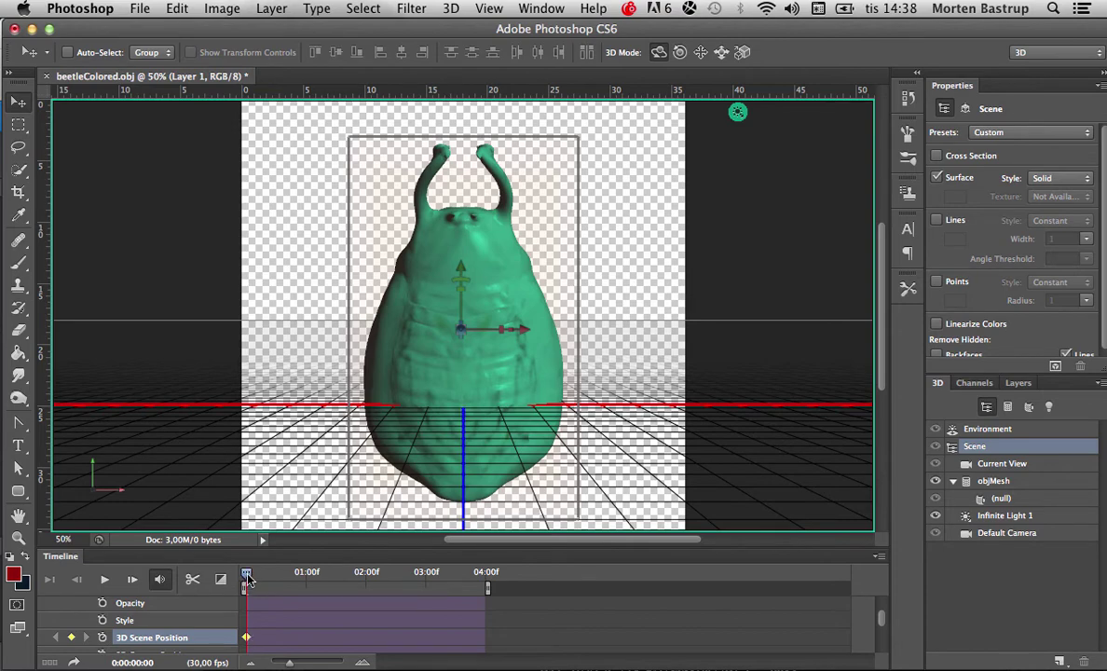
Test a 40° Y rotation in the scene coordinates, then reset it to 0°
{"action": "left_click", "coordinate": [967, 109]}
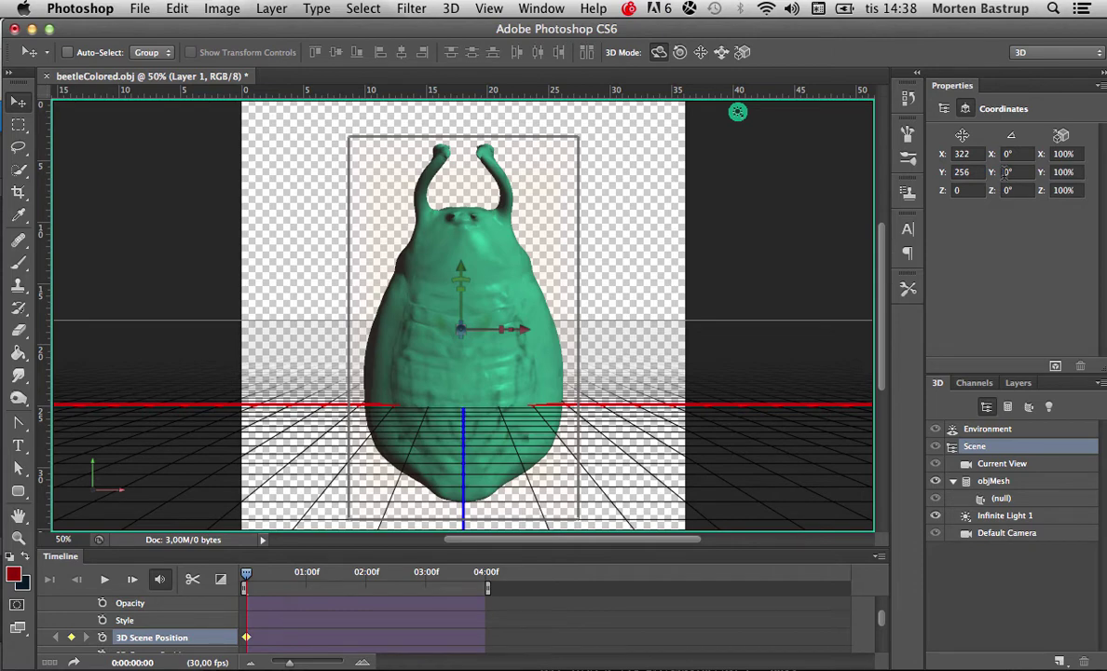
{"action": "key", "text": "Tab"}
{"action": "type", "text": "40"}
{"action": "key", "text": "Return"}
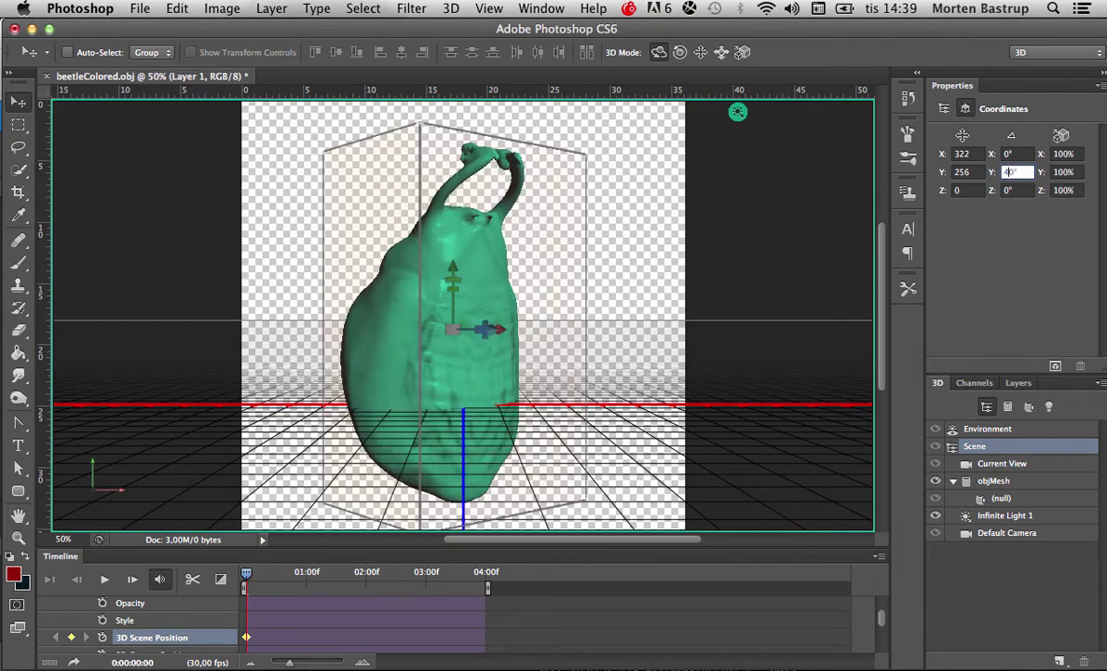
{"action": "type", "text": "0"}
{"action": "key", "text": "Return"}
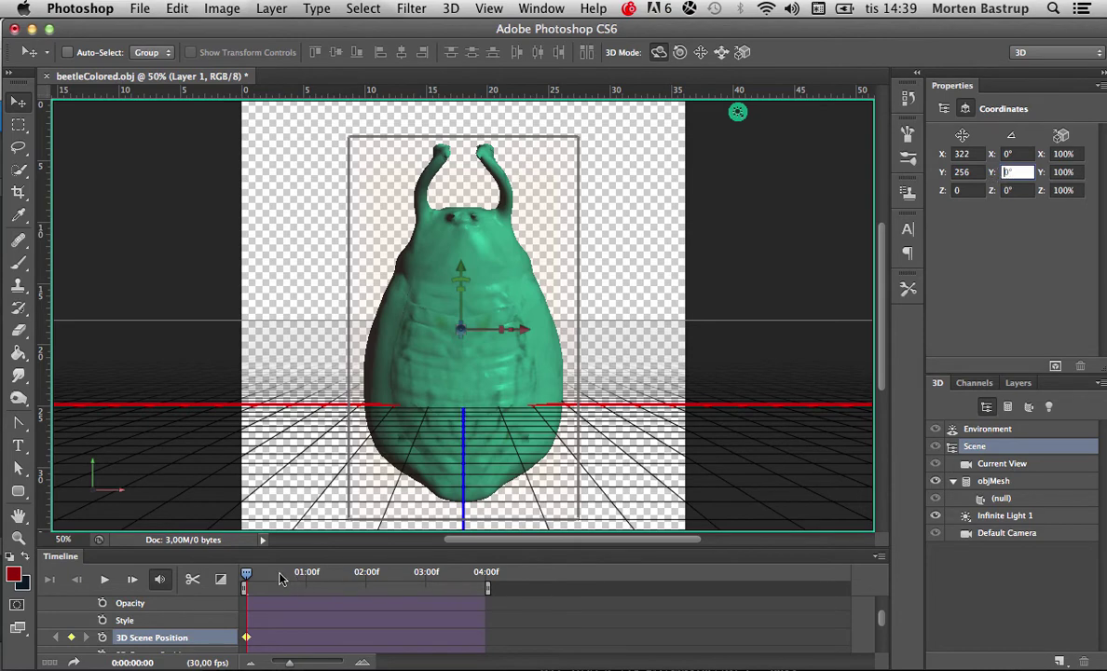
At the clip's last frame, set the scene's Y rotation to 360°
{"action": "left_click_drag", "start_coordinate": [246, 575], "coordinate": [484, 573]}
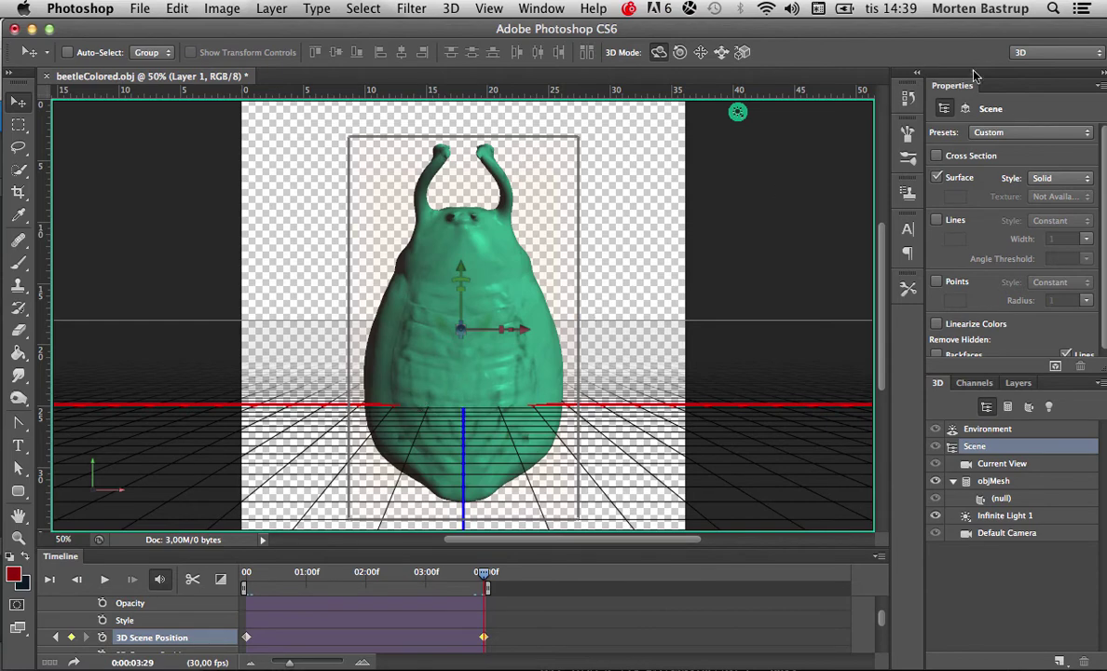
{"action": "left_click", "coordinate": [966, 109]}
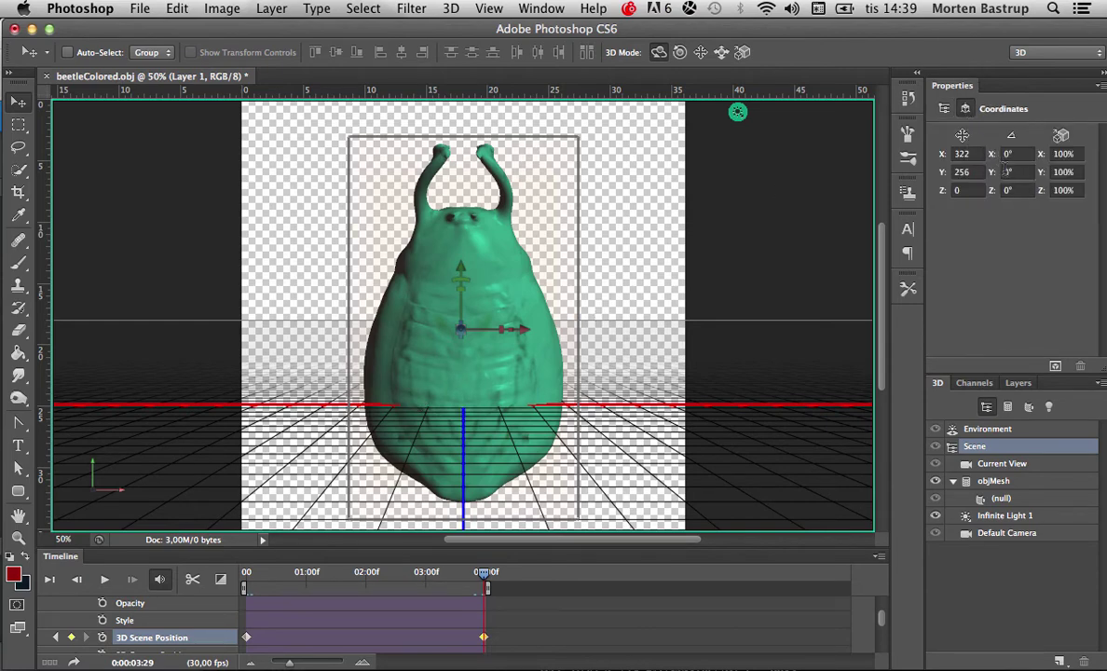
{"action": "left_click", "coordinate": [1006, 171]}
{"action": "type", "text": "360"}
Play the timeline to preview the beetle's full 360° spin
{"action": "left_click", "coordinate": [105, 580]}
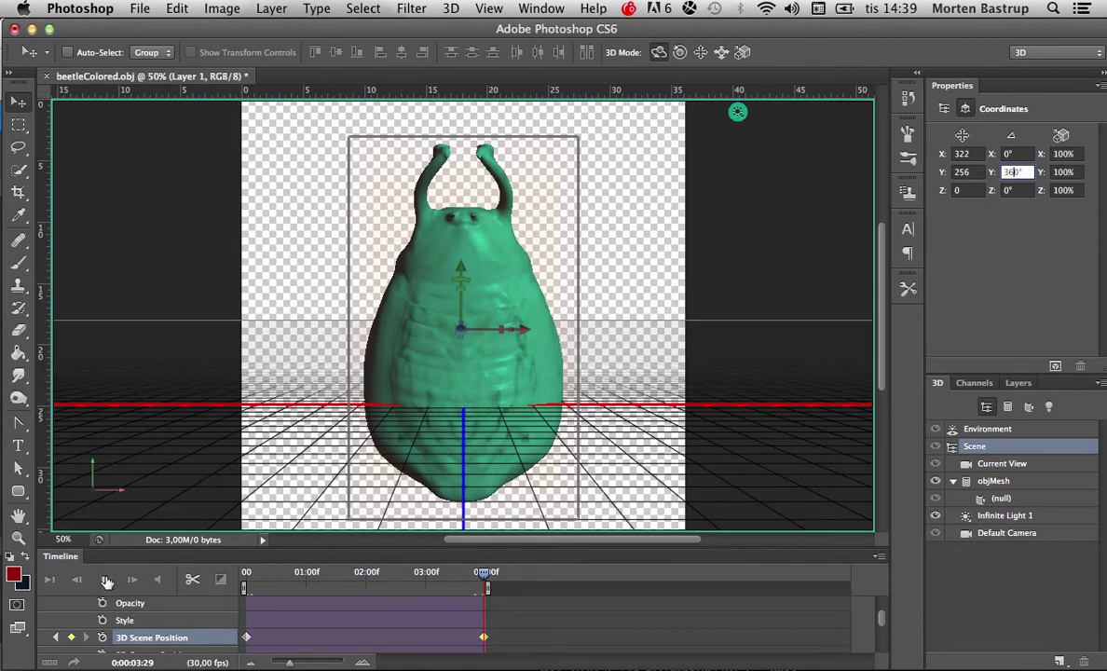
{"action": "left_click", "coordinate": [106, 580]}
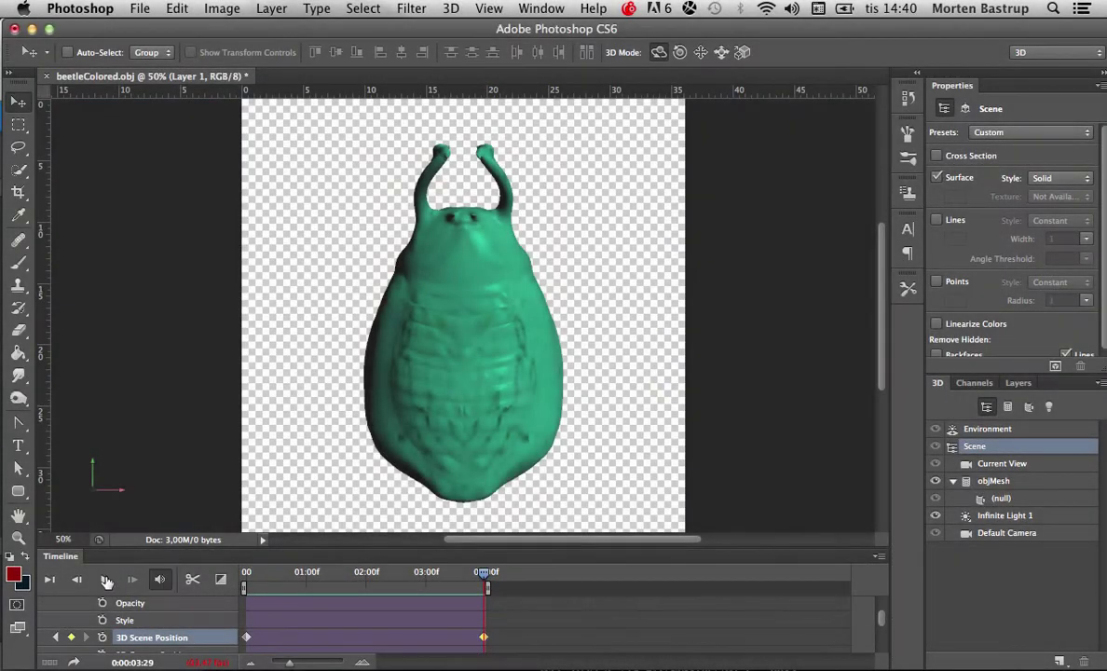
{"action": "left_click", "coordinate": [107, 579]}
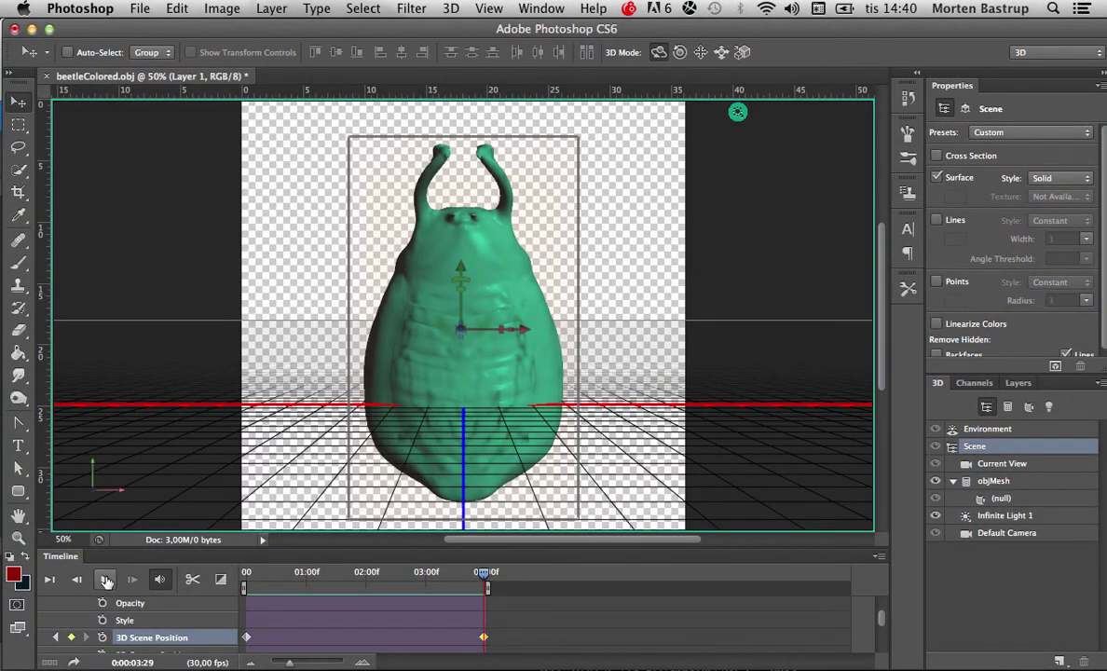
{"action": "left_click", "coordinate": [106, 580]}
Open Save for Web with GIF kept as the output format
{"action": "left_click", "coordinate": [141, 9]}
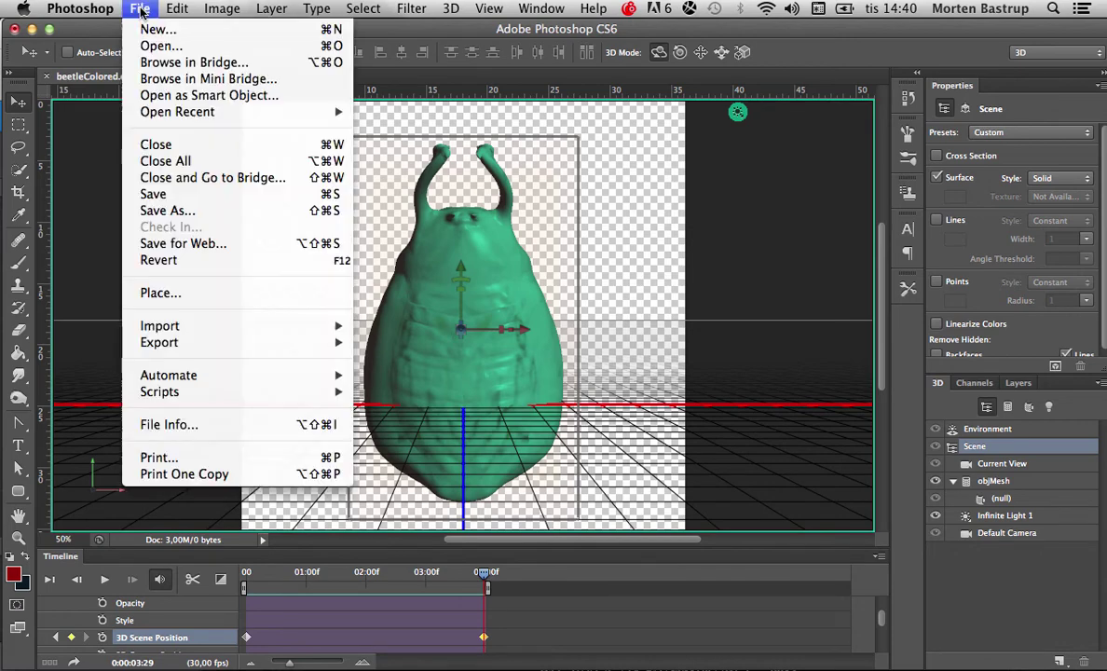
{"action": "left_click", "coordinate": [191, 245]}
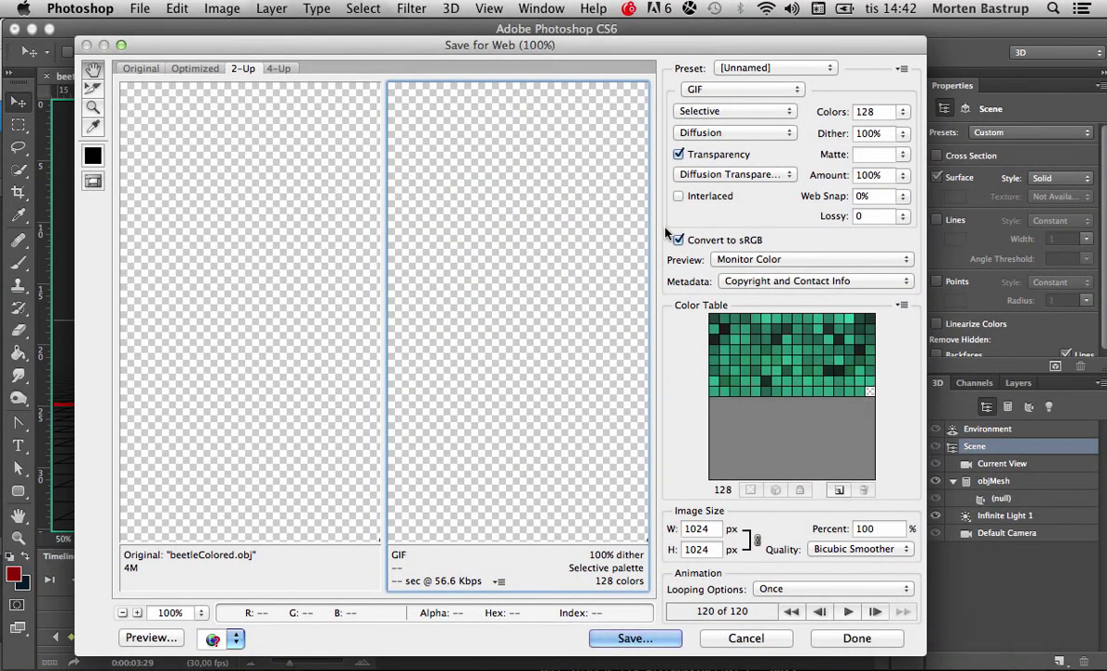
{"action": "left_click", "coordinate": [706, 94]}
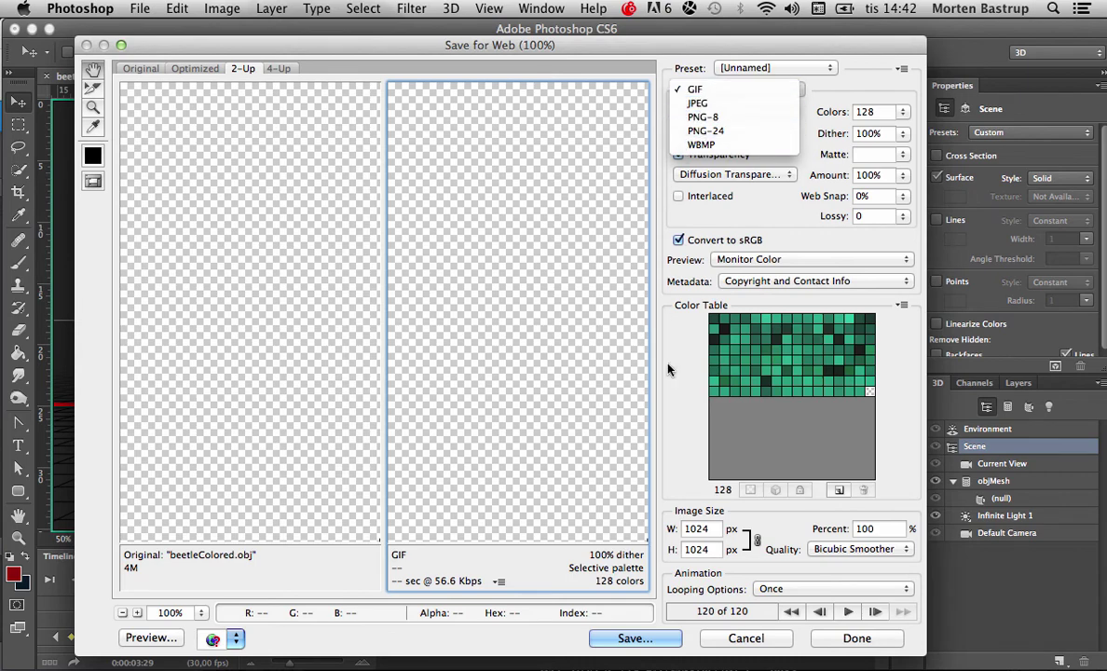
{"action": "left_click", "coordinate": [708, 529]}
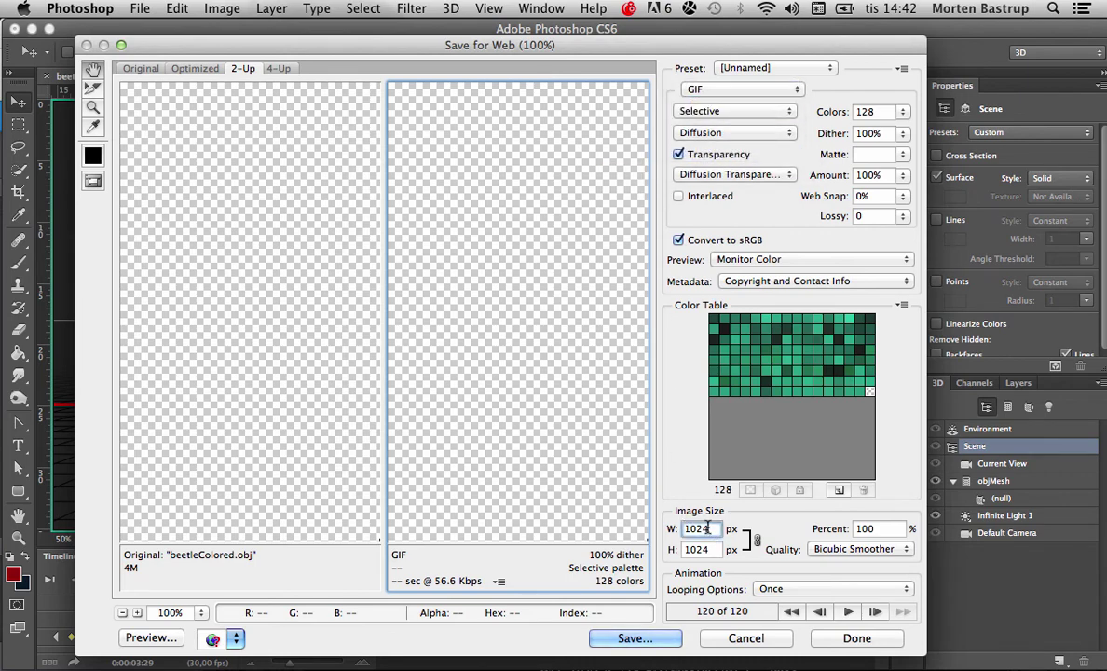
Resize the GIF to 400×400 px and set looping to Forever
{"action": "key", "text": "BackSpace"}
{"action": "key", "text": "BackSpace"}
{"action": "key", "text": "BackSpace"}
{"action": "key", "text": "BackSpace"}
{"action": "type", "text": "400"}
{"action": "left_click", "coordinate": [780, 589]}
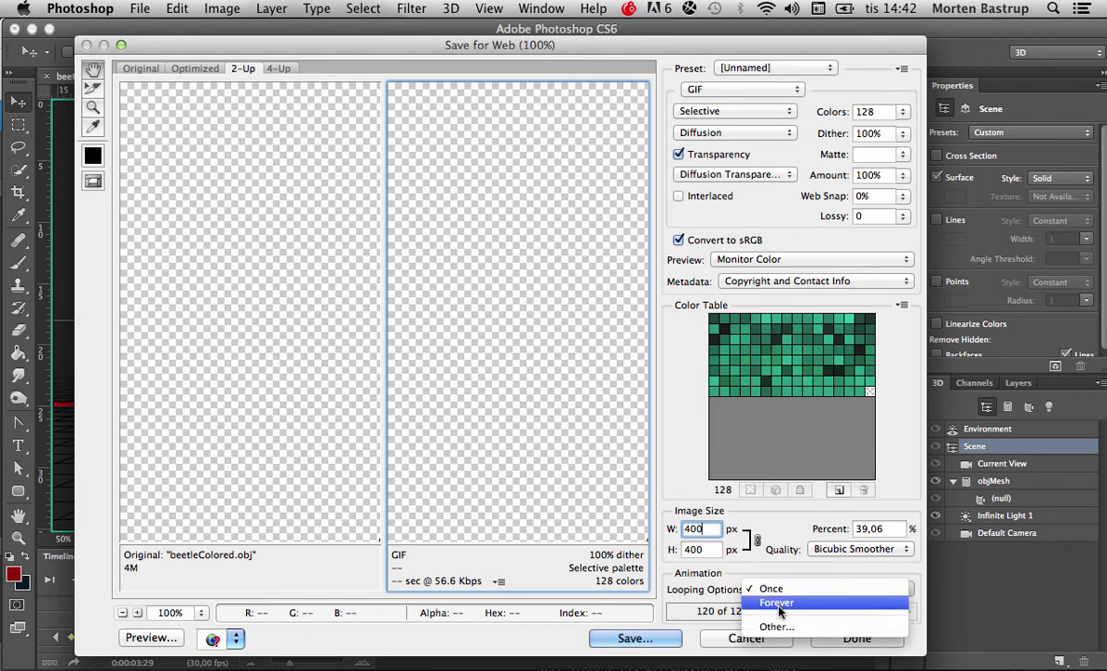
{"action": "left_click", "coordinate": [778, 606]}
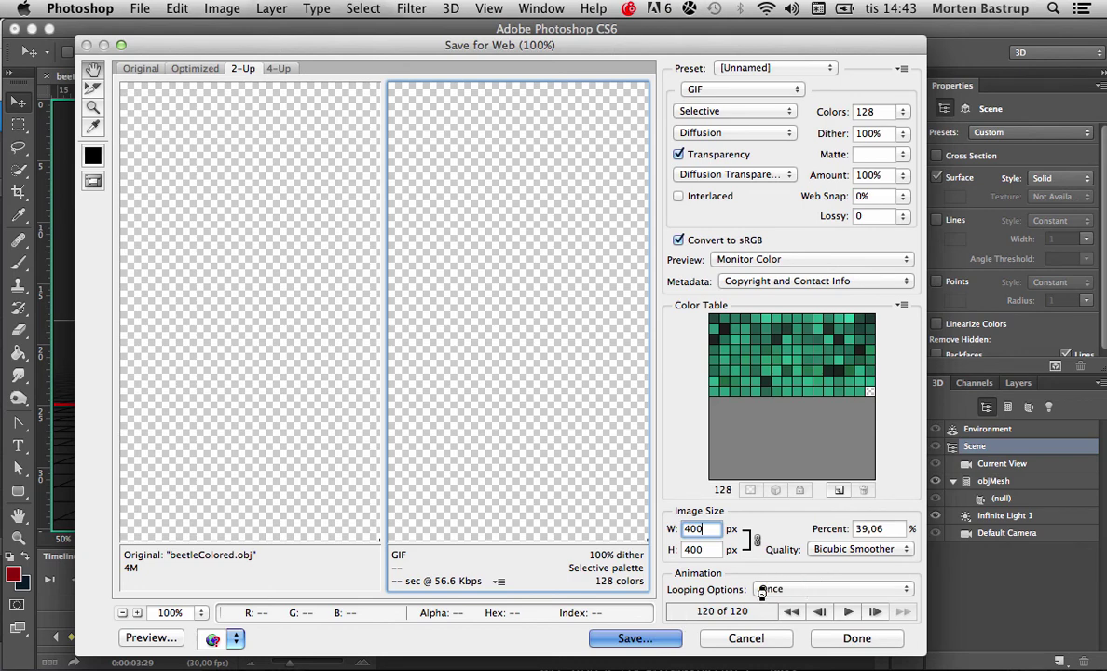
Set the GIF's Looping Options to Forever before saving
{"action": "key", "text": "Return"}
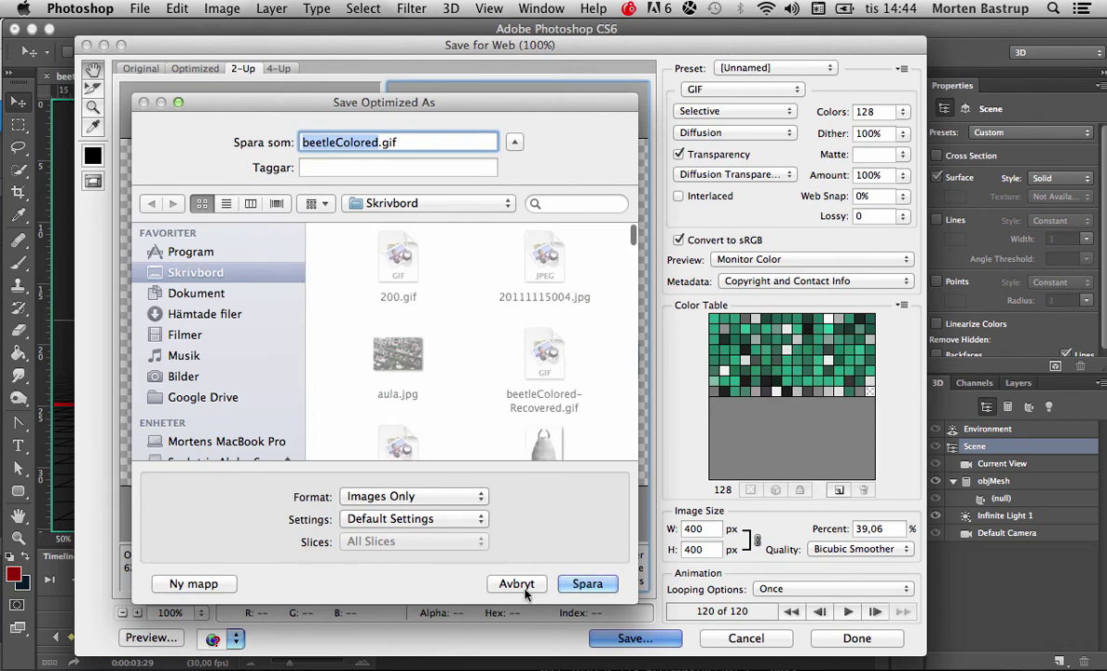
{"action": "left_click", "coordinate": [522, 587]}
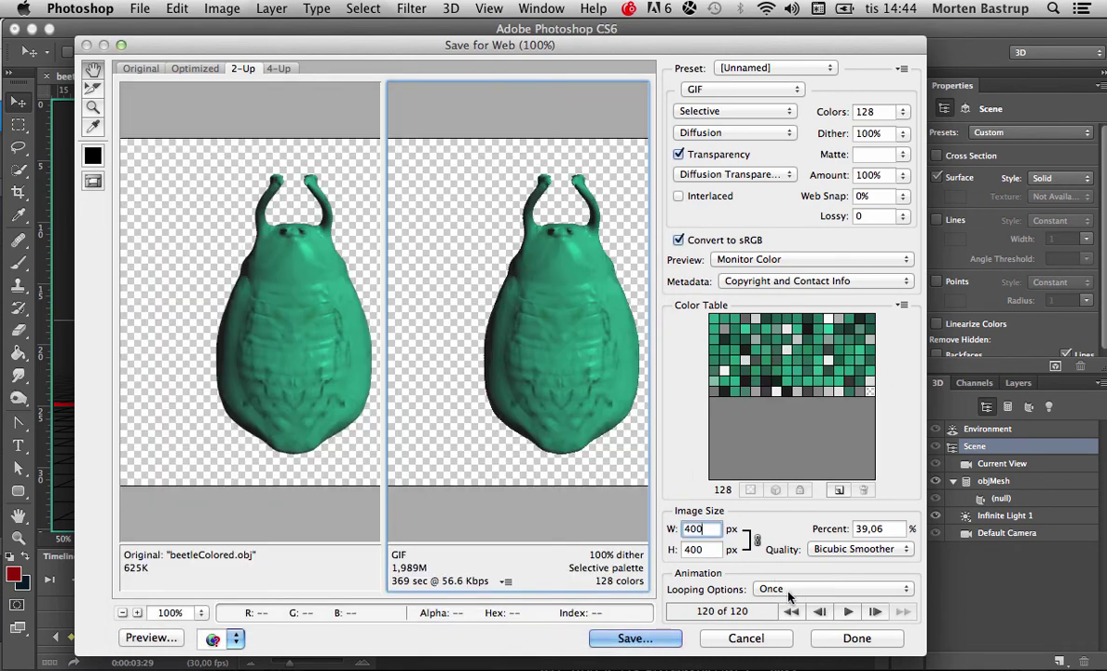
{"action": "left_click", "coordinate": [788, 595]}
{"action": "left_click", "coordinate": [788, 606]}
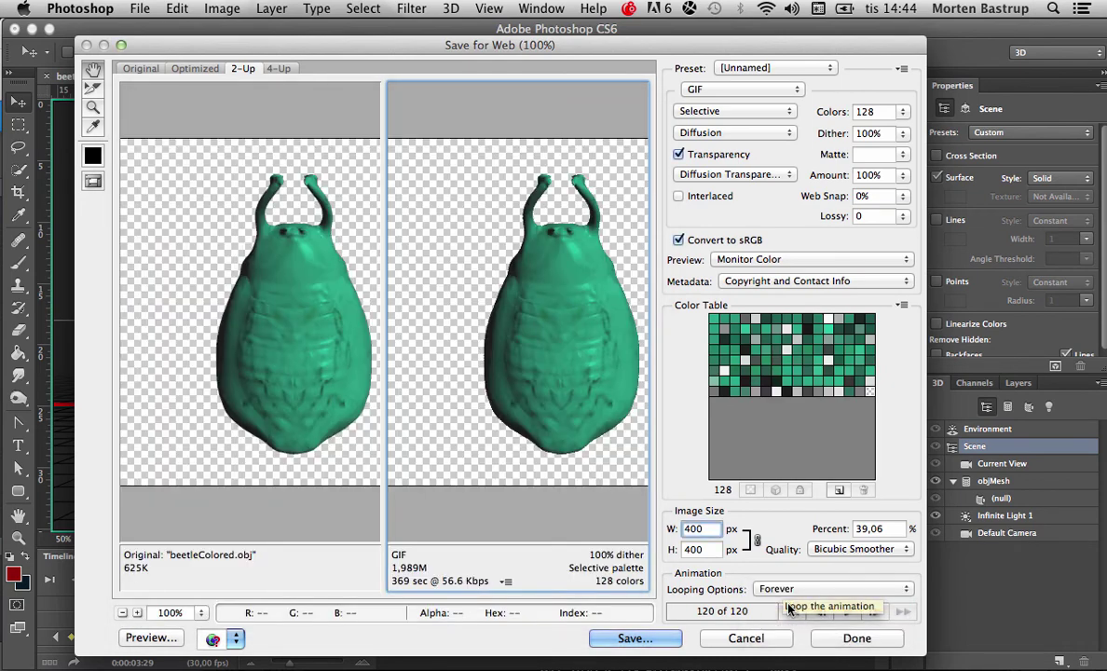
Save the GIF as beetletest.gif, replacing the existing file
{"action": "left_click", "coordinate": [635, 645]}
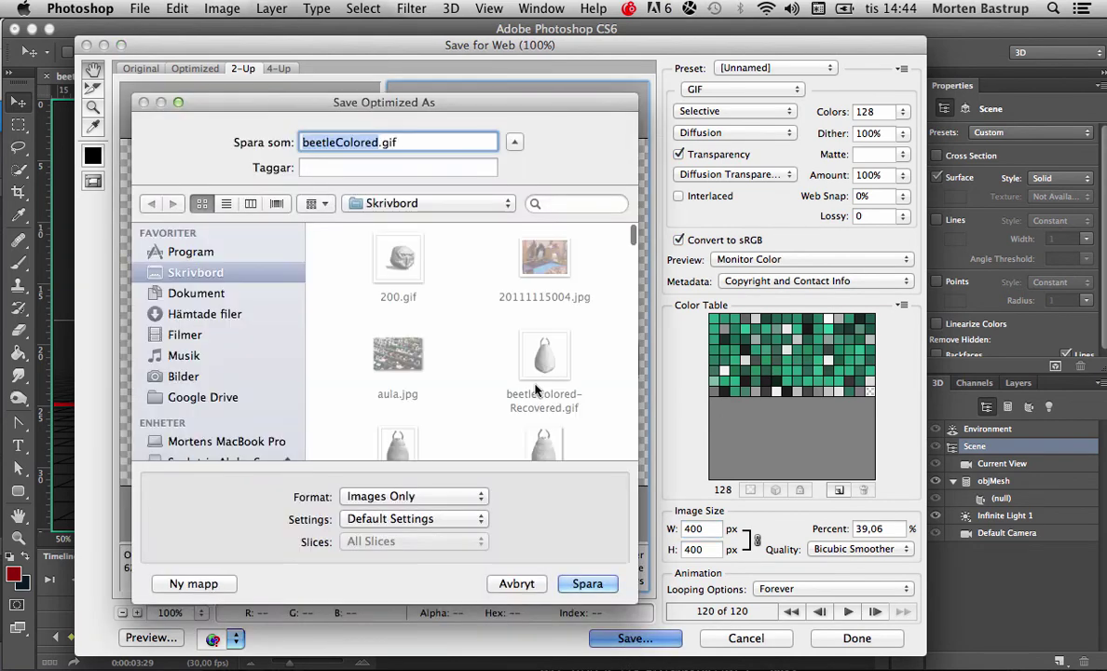
{"action": "key", "text": "Right"}
{"action": "key", "text": "BackSpace"}
{"action": "key", "text": "BackSpace"}
{"action": "key", "text": "BackSpace"}
{"action": "key", "text": "BackSpace"}
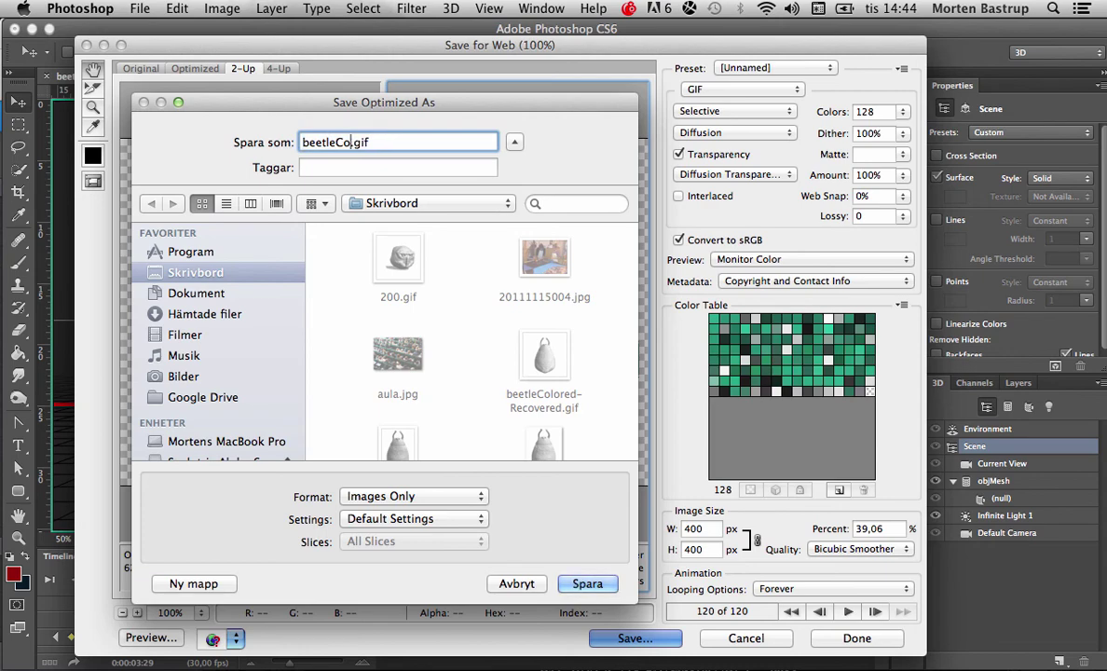
{"action": "key", "text": "BackSpace"}
{"action": "key", "text": "BackSpace"}
{"action": "key", "text": "BackSpace"}
{"action": "type", "text": "t"}
{"action": "type", "text": "est"}
{"action": "left_click", "coordinate": [597, 586]}
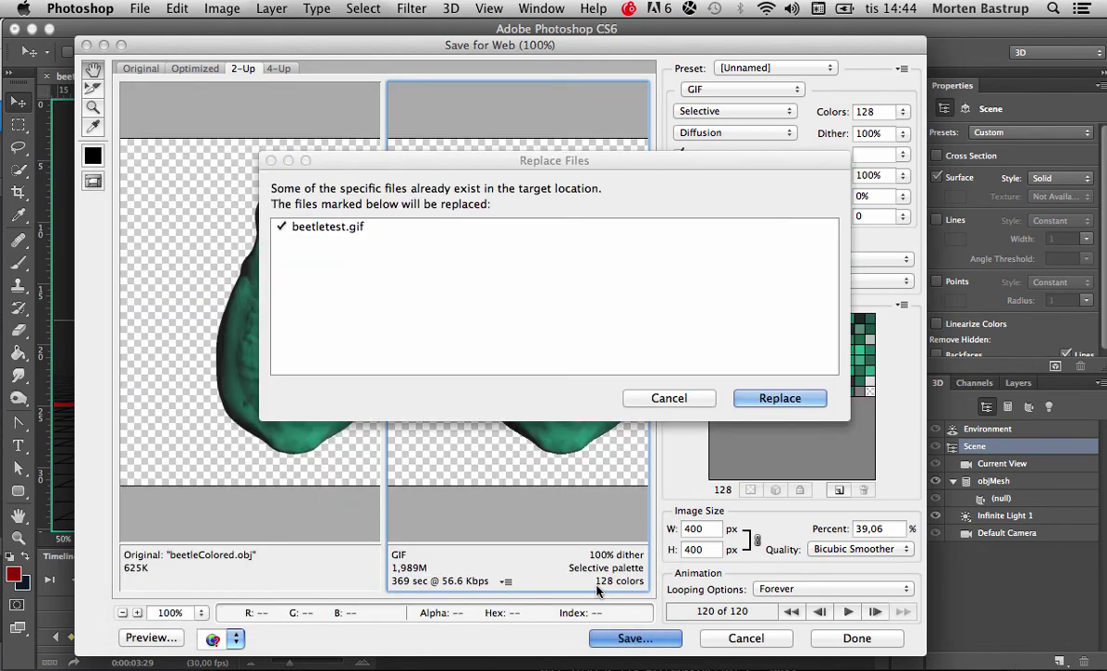
{"action": "left_click", "coordinate": [783, 399]}
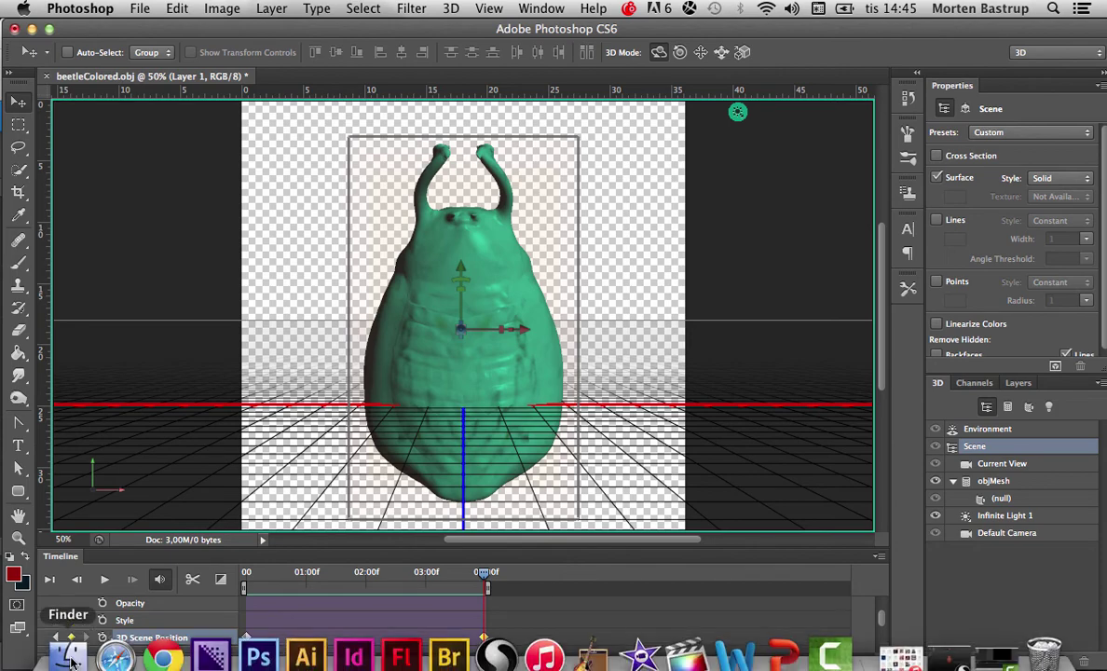
Open beetletest.gif from the Finder desktop (Skrivbord) in Google Chrome via Öppna med
{"action": "left_click", "coordinate": [70, 659]}
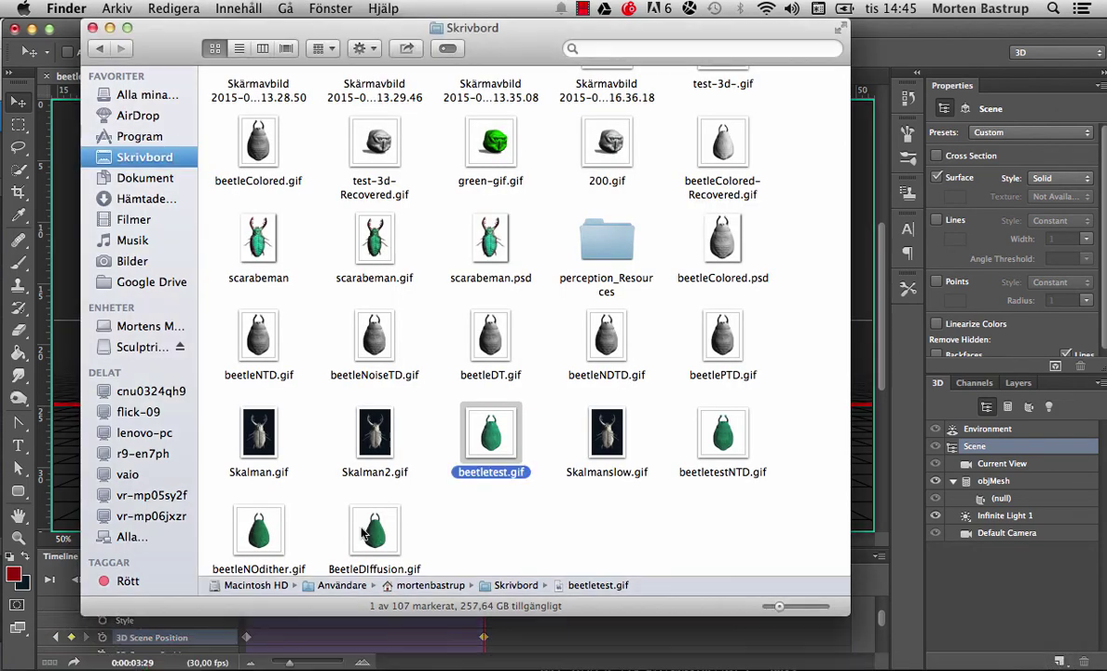
{"action": "right_click", "coordinate": [499, 434]}
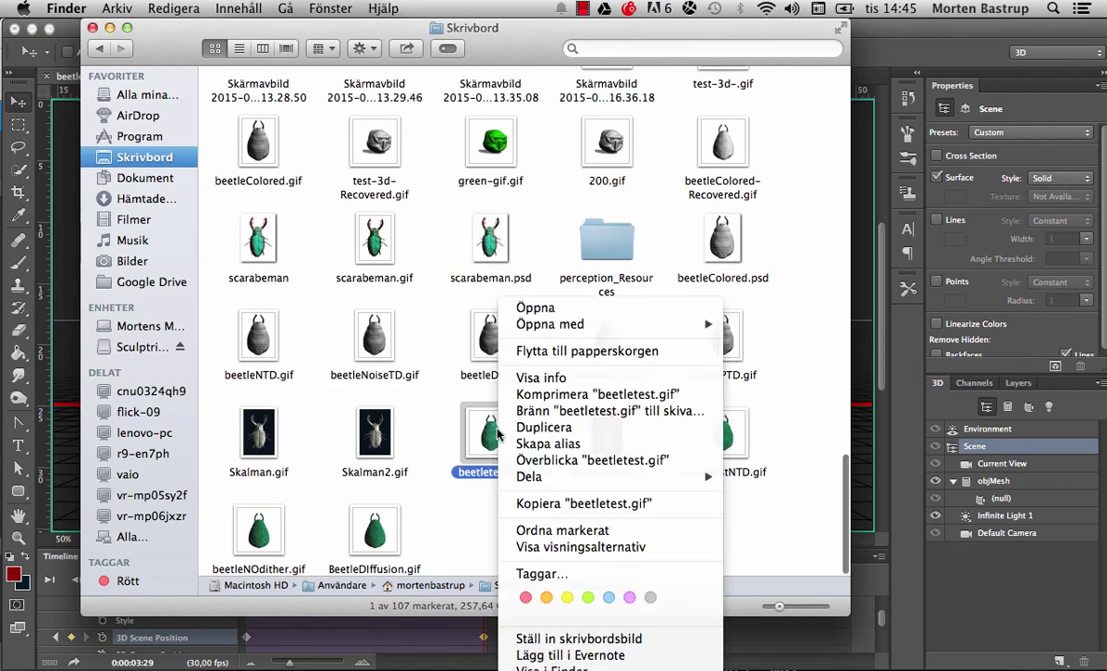
{"action": "mouse_move", "coordinate": [550, 325]}
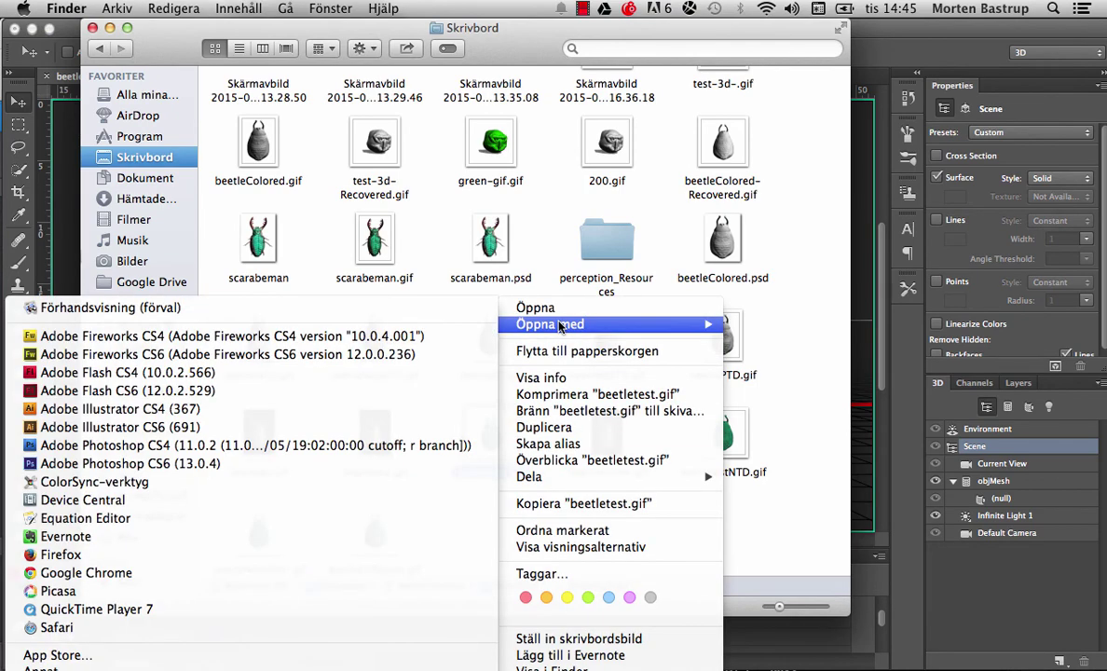
{"action": "left_click", "coordinate": [283, 572]}
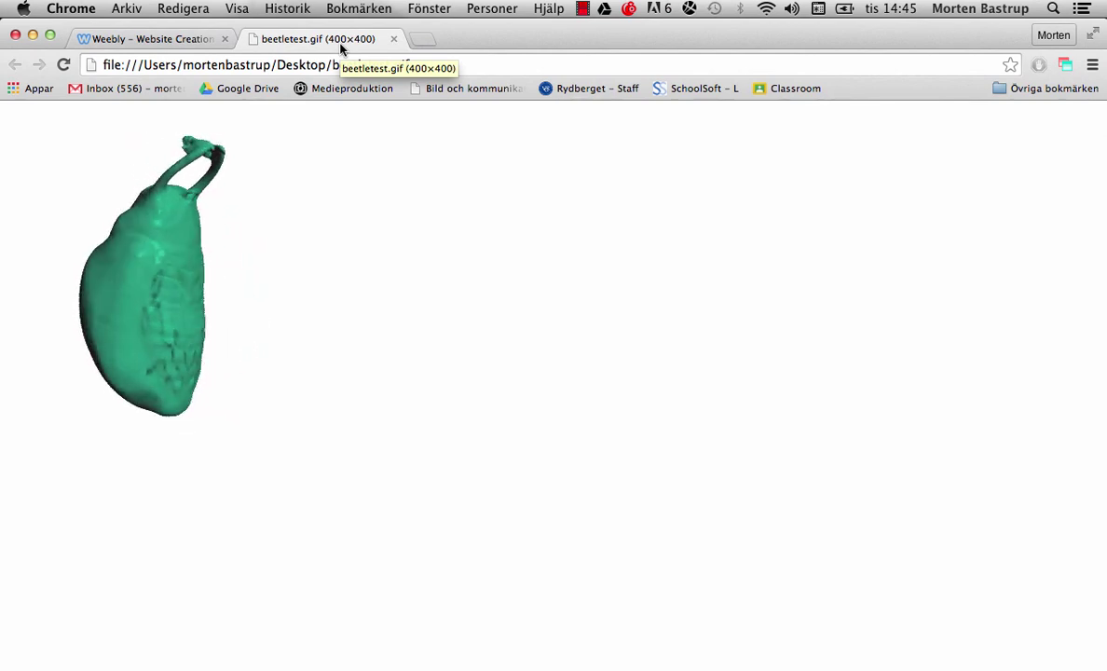
Switch from the beetletest.gif tab to the Weebly website editor tab
{"action": "left_click", "coordinate": [174, 41]}
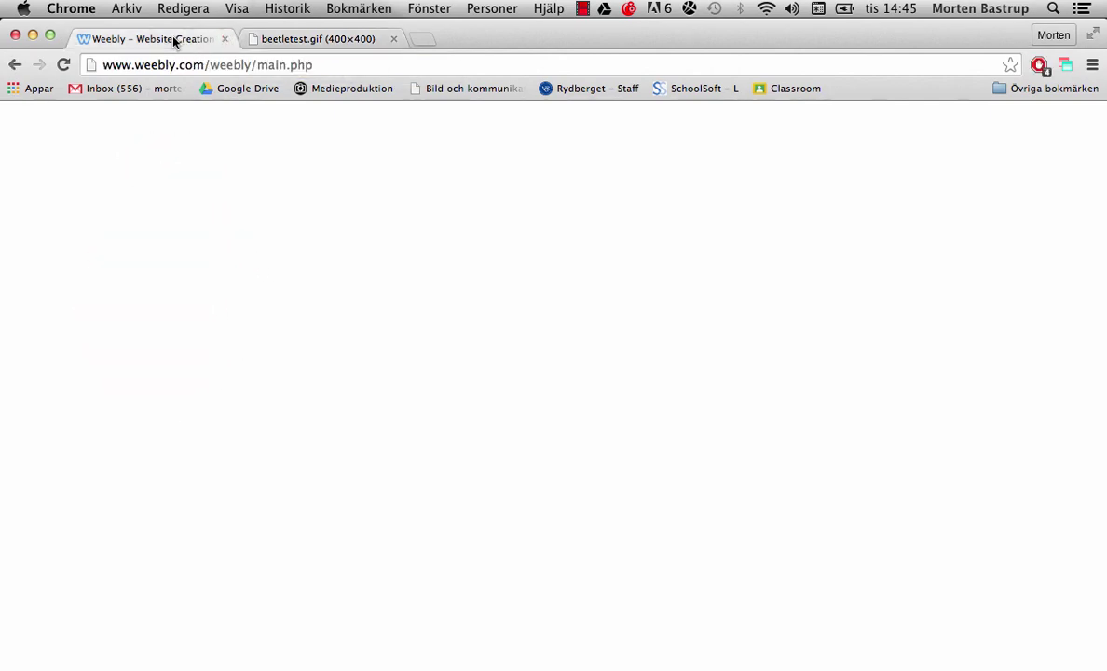